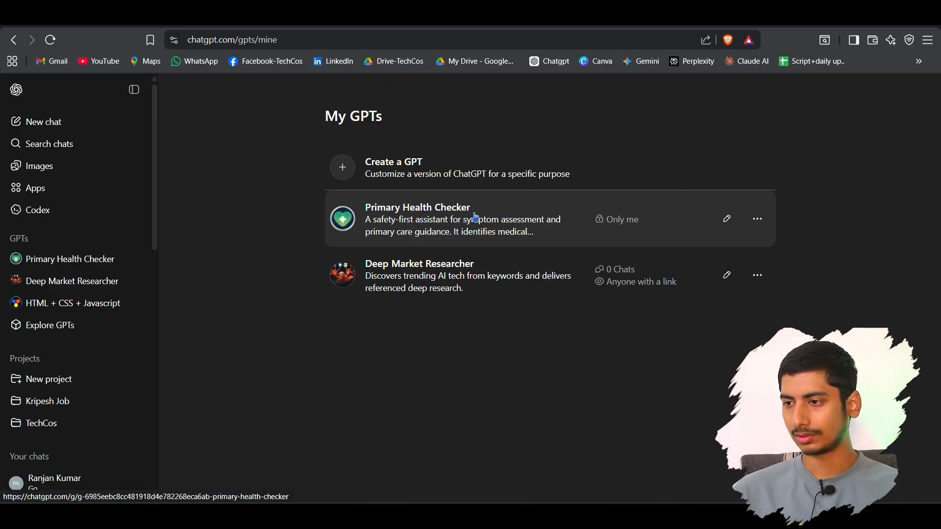
Open the Primary Health Checker GPT and send its starter prompt "I have a mild fever and headache.".
{"action": "left_click", "coordinate": [476, 217]}
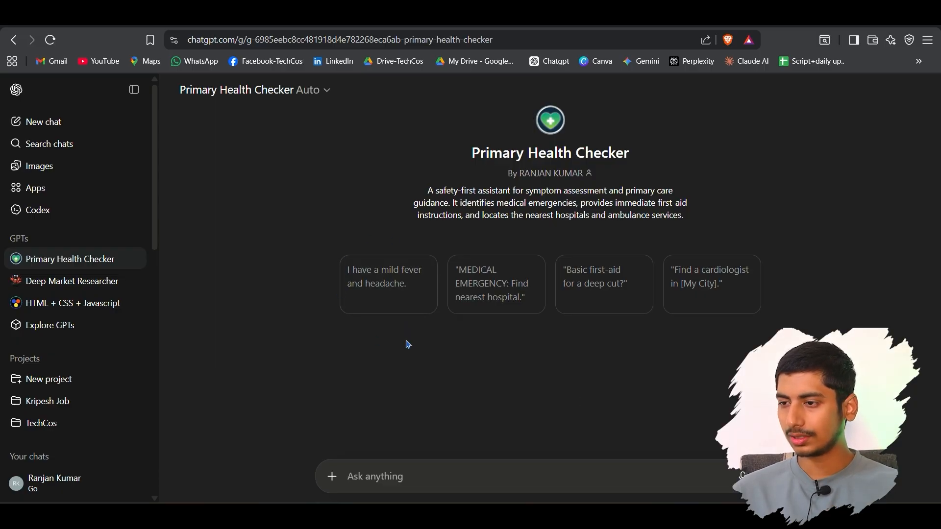
{"action": "left_click", "coordinate": [382, 297]}
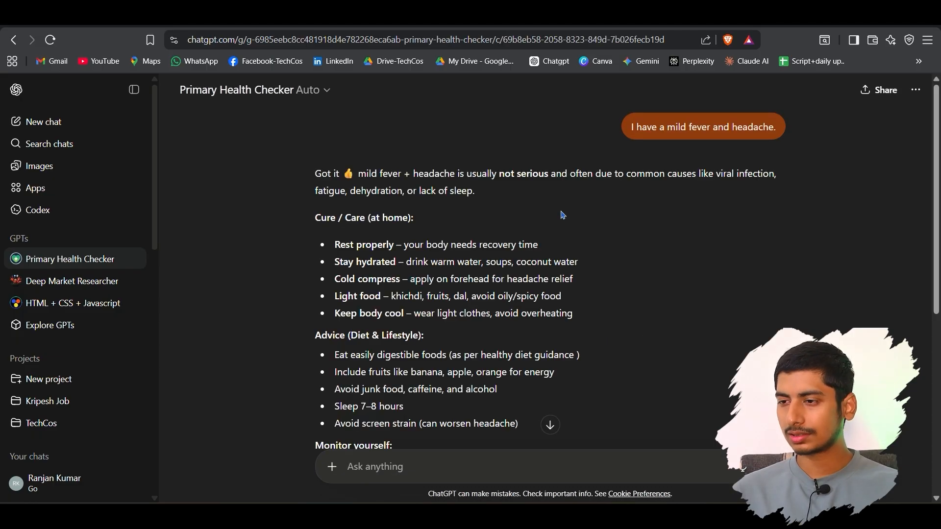
Review the fever and headache reply, from the care and diet advice through to the quick-check questions.
{"action": "left_click_drag", "start_coordinate": [314, 217], "coordinate": [420, 220]}
{"action": "left_click", "coordinate": [426, 229]}
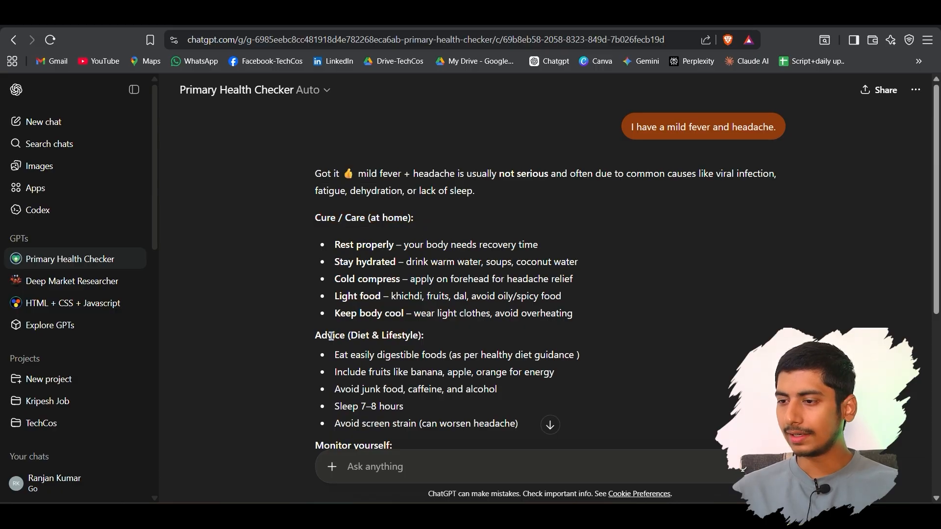
{"action": "left_click_drag", "start_coordinate": [315, 336], "coordinate": [408, 337]}
{"action": "left_click", "coordinate": [502, 310]}
{"action": "scroll", "coordinate": [504, 311], "scroll_direction": "down", "scroll_amount": 4}
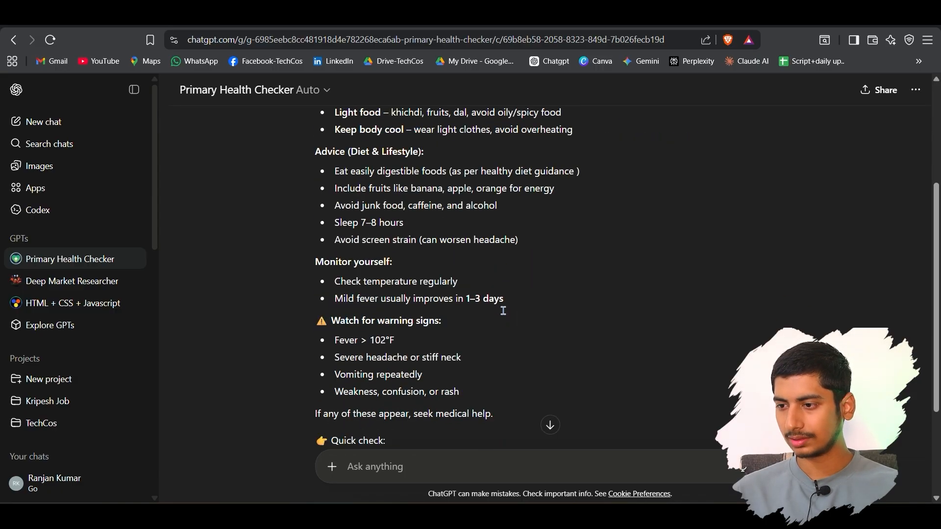
{"action": "scroll", "coordinate": [504, 311], "scroll_direction": "down", "scroll_amount": 3}
{"action": "left_click_drag", "start_coordinate": [334, 335], "coordinate": [538, 348]}
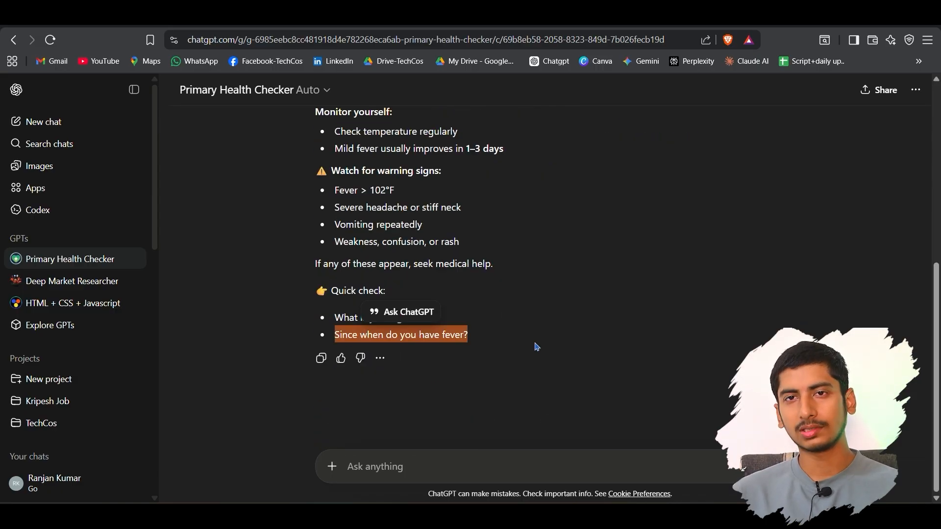
Test the GPT with the off-topic question "Who is the PM of india" and read its answer.
{"action": "left_click", "coordinate": [475, 464]}
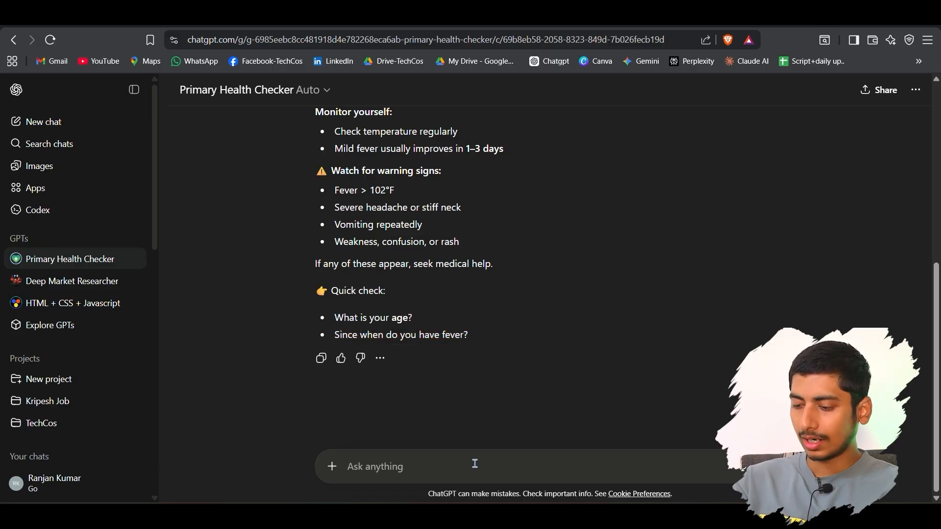
{"action": "type", "text": "Who is t"}
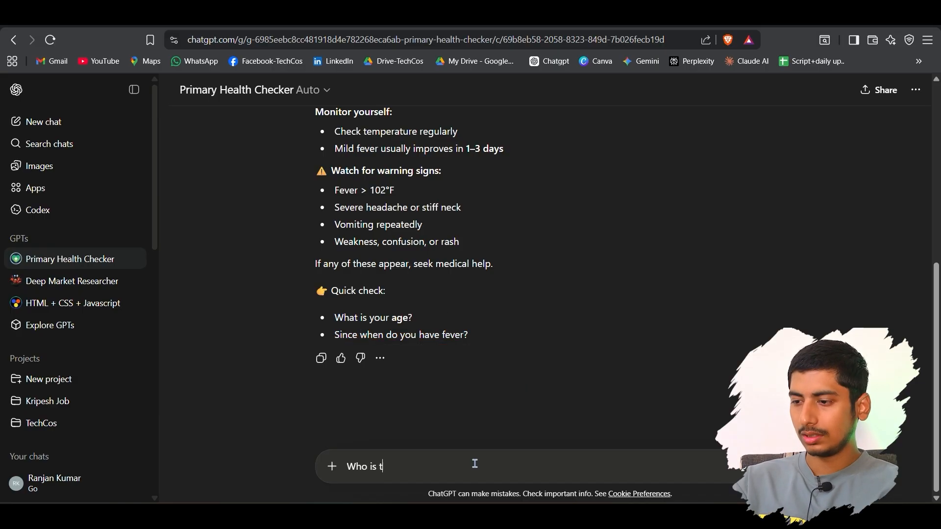
{"action": "type", "text": "he PM "}
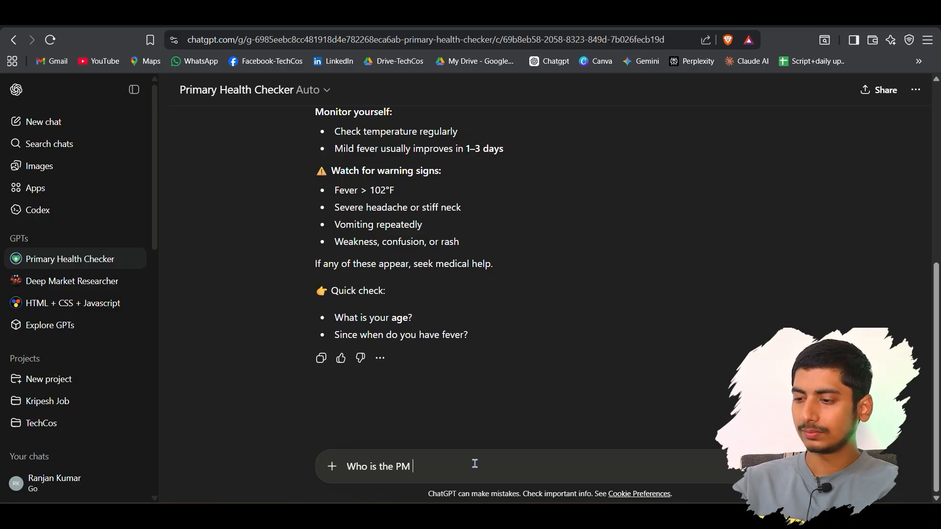
{"action": "type", "text": "of i"}
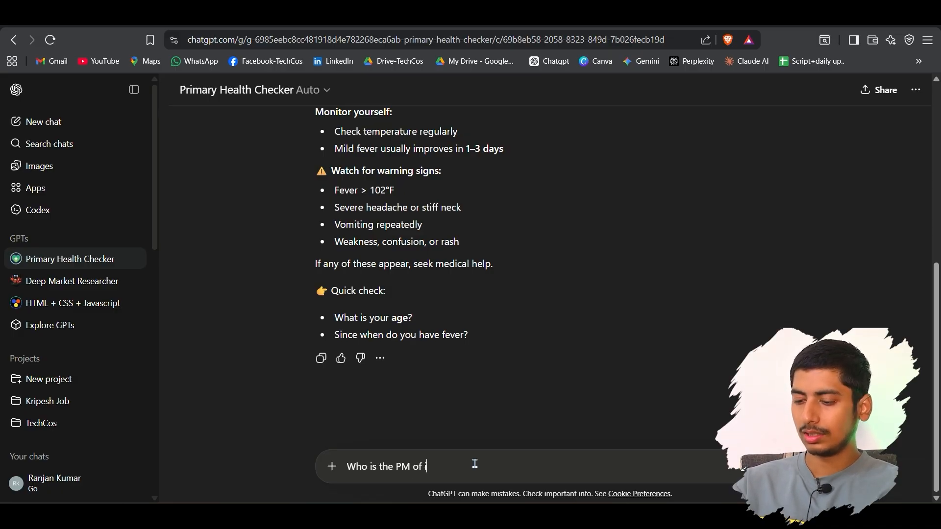
{"action": "type", "text": "ndia"}
{"action": "key", "text": "Return"}
{"action": "mouse_move", "coordinate": [311, 260]}
{"action": "left_mouse_down"}
{"action": "mouse_move", "coordinate": [470, 258]}
{"action": "mouse_move", "coordinate": [636, 273]}
{"action": "left_mouse_up"}
{"action": "left_click", "coordinate": [478, 262]}
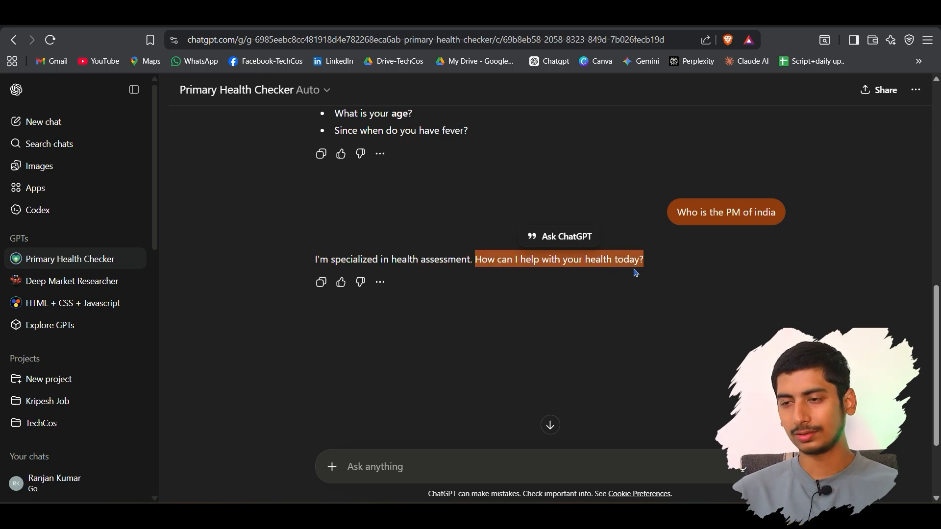
Send the symptom message "I have a Chest pain" in the same chat.
{"action": "left_click", "coordinate": [513, 320]}
{"action": "scroll", "coordinate": [515, 321], "scroll_direction": "down", "scroll_amount": 3}
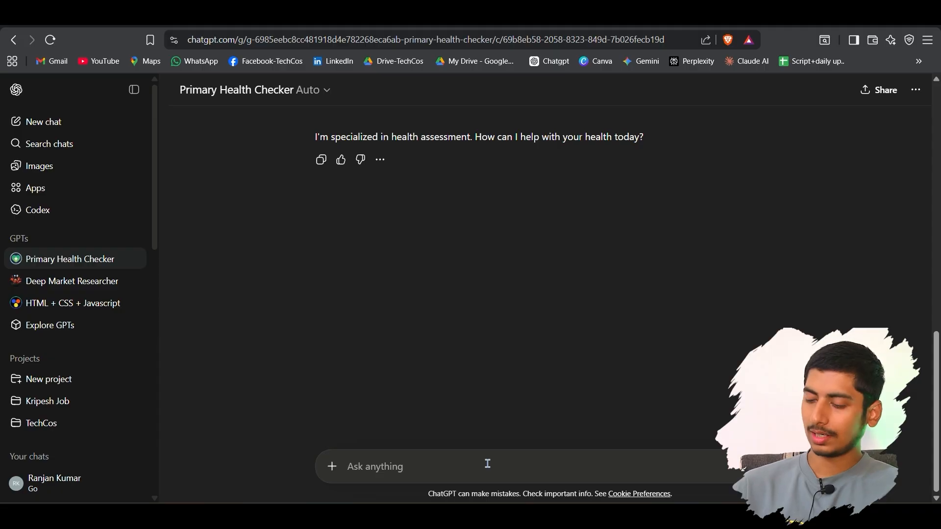
{"action": "type", "text": "I have a"}
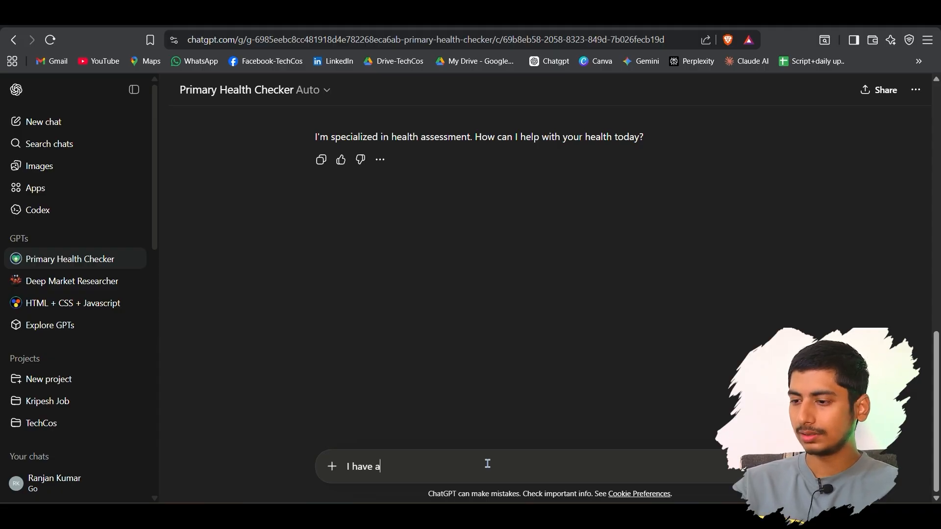
{"action": "type", "text": " Chest pain"}
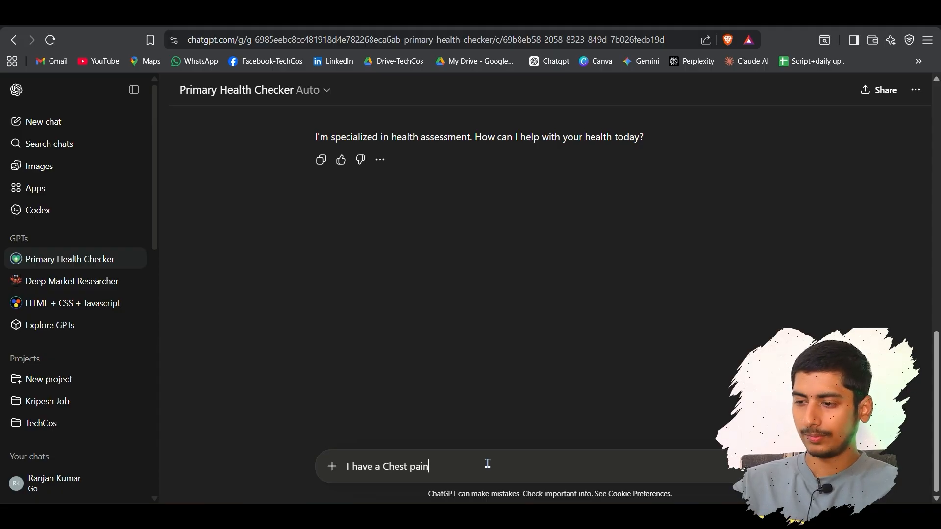
{"action": "key", "text": "Return"}
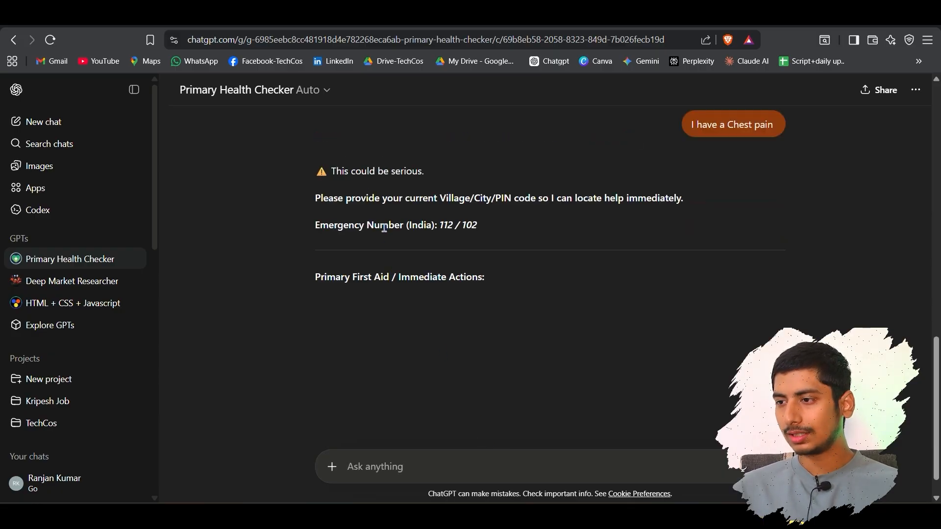
Read the chest pain reply and answer its location request with the area's postal PIN code.
{"action": "scroll", "coordinate": [397, 169], "scroll_direction": "down", "scroll_amount": 1}
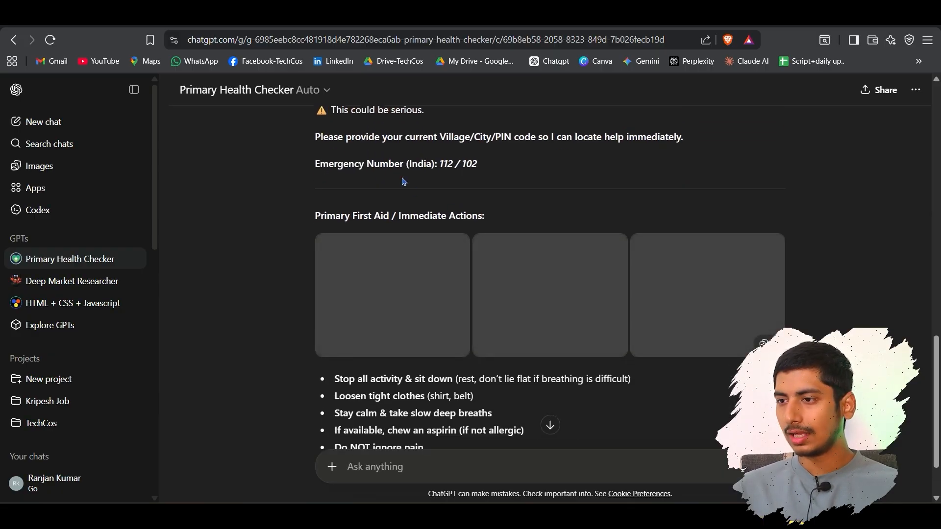
{"action": "left_click_drag", "start_coordinate": [440, 139], "coordinate": [512, 139]}
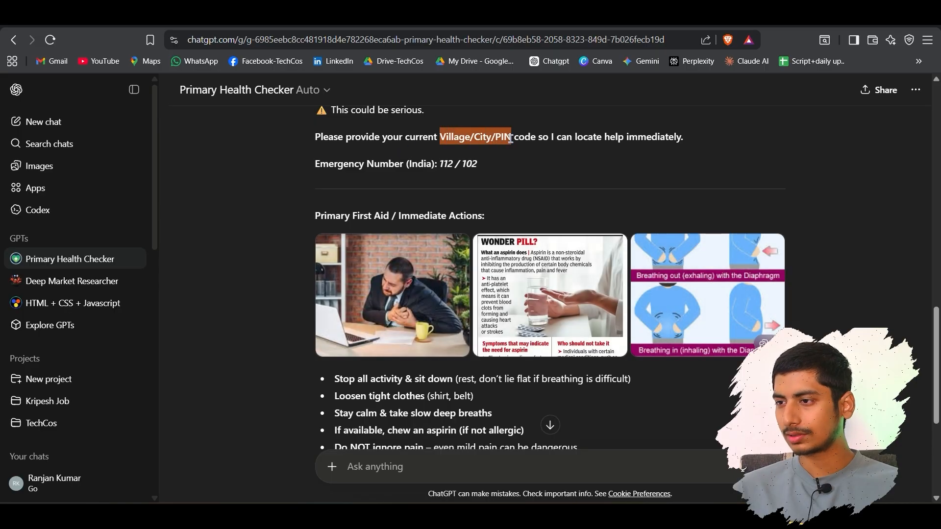
{"action": "left_click", "coordinate": [470, 140]}
{"action": "scroll", "coordinate": [534, 189], "scroll_direction": "down", "scroll_amount": 5}
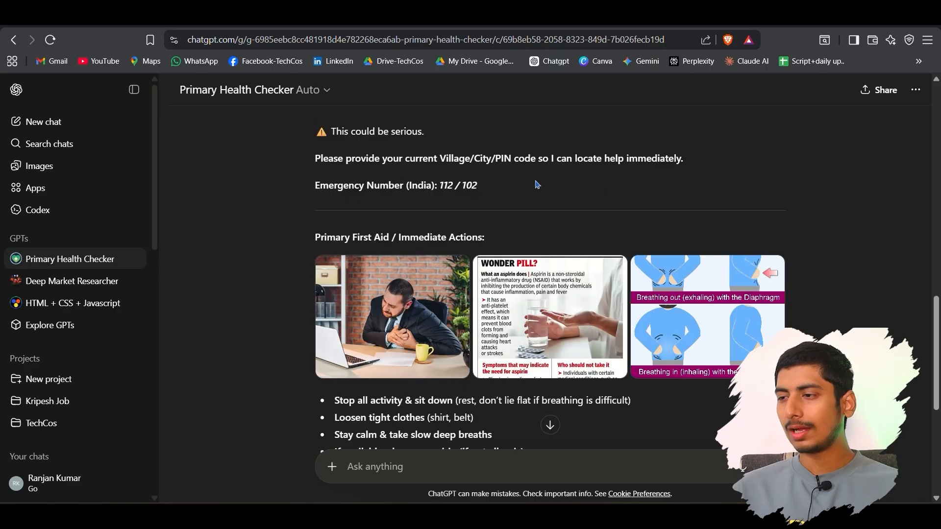
{"action": "left_click", "coordinate": [403, 463]}
{"action": "type", "text": "851201"}
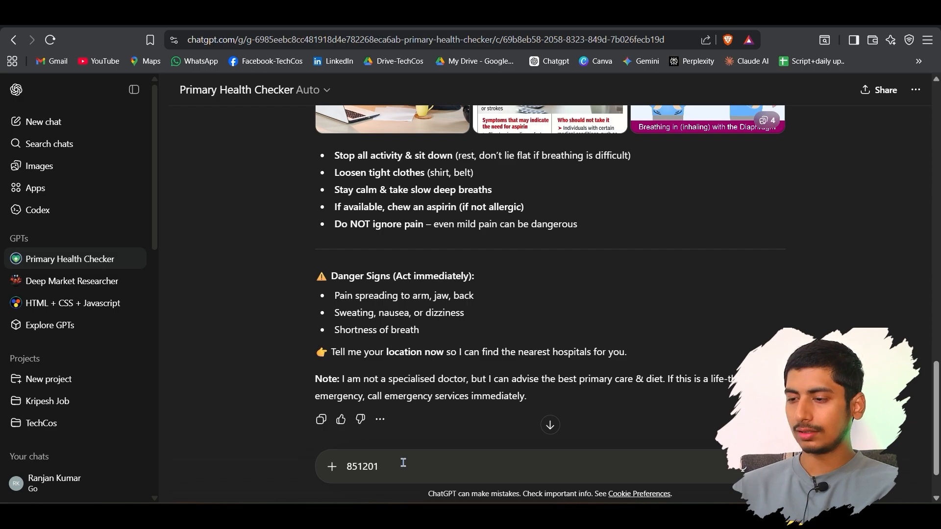
{"action": "key", "text": "Return"}
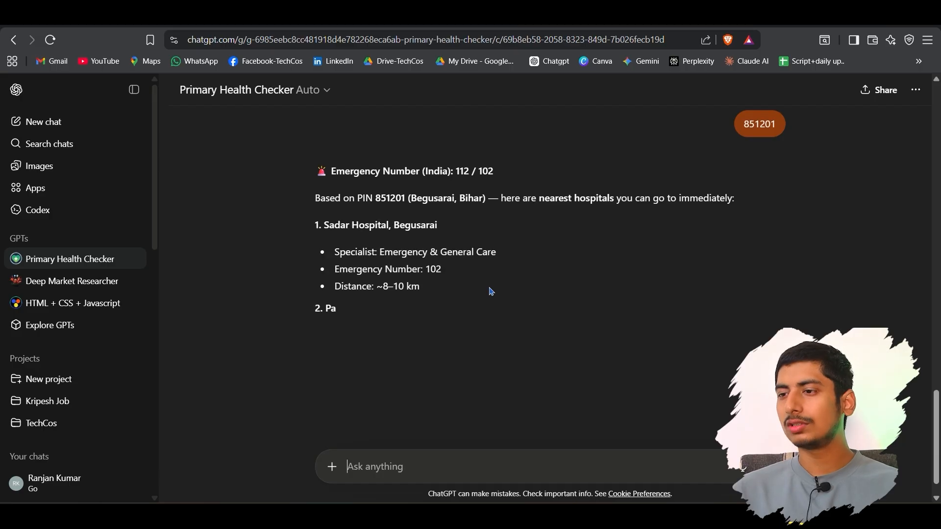
Examine the list of nearest hospitals, including their names, emergency numbers and distances.
{"action": "left_click_drag", "start_coordinate": [366, 199], "coordinate": [481, 201]}
{"action": "left_click", "coordinate": [481, 201]}
{"action": "scroll", "coordinate": [499, 214], "scroll_direction": "down", "scroll_amount": 1}
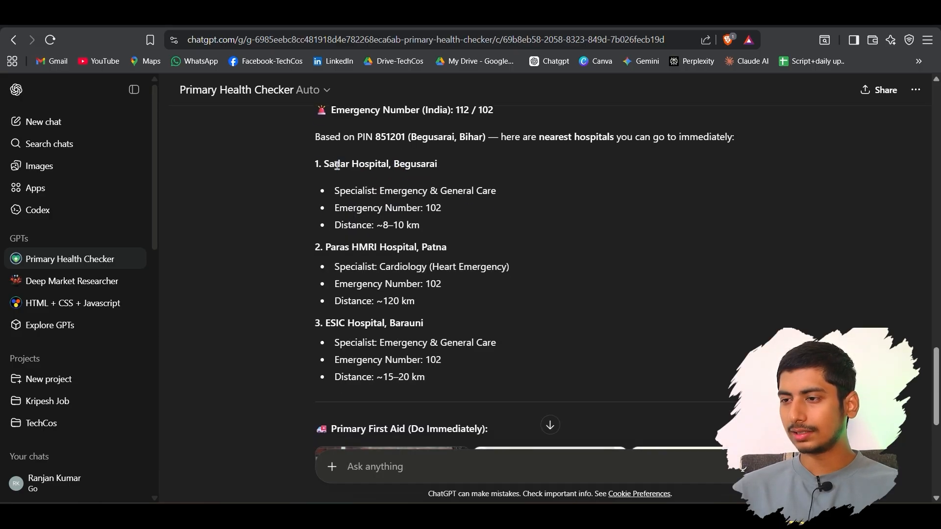
{"action": "left_click_drag", "start_coordinate": [313, 164], "coordinate": [474, 171]}
{"action": "left_click", "coordinate": [474, 172]}
{"action": "left_click_drag", "start_coordinate": [300, 249], "coordinate": [462, 246]}
{"action": "left_click", "coordinate": [334, 321]}
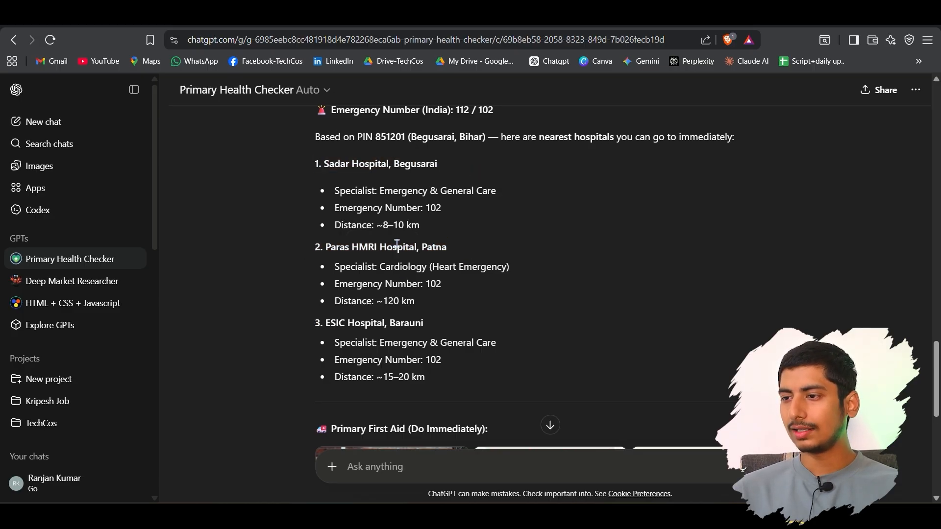
{"action": "left_click_drag", "start_coordinate": [340, 208], "coordinate": [411, 204]}
{"action": "left_click", "coordinate": [451, 203]}
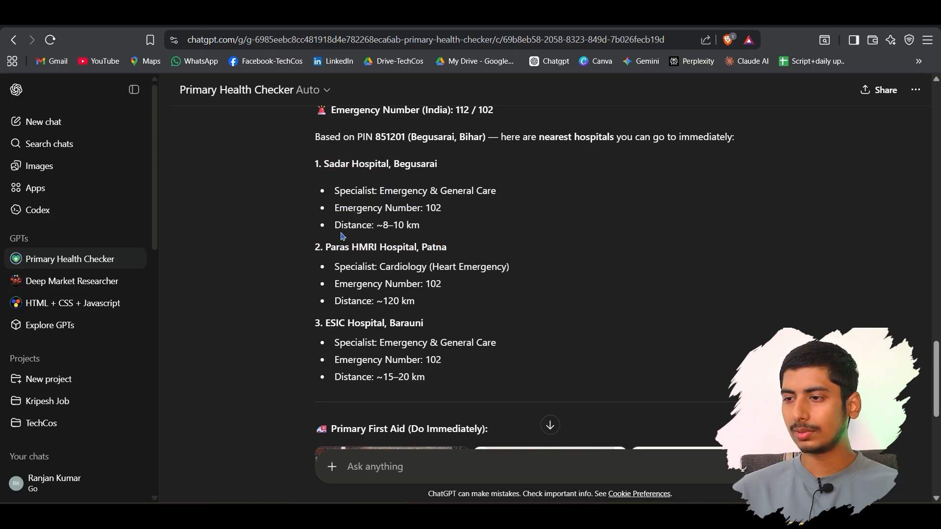
{"action": "left_click_drag", "start_coordinate": [342, 227], "coordinate": [435, 229]}
{"action": "left_click", "coordinate": [436, 230]}
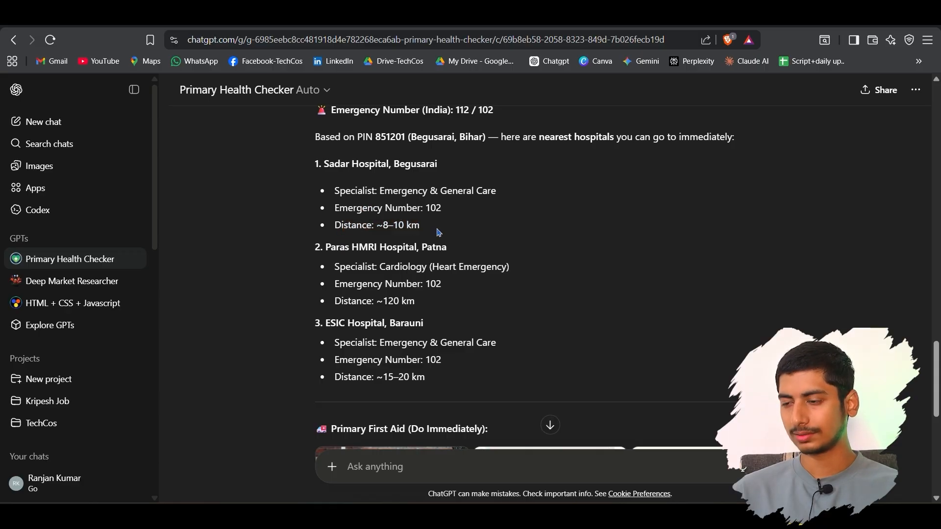
Examine the Primary First Aid section beneath the hospital list.
{"action": "scroll", "coordinate": [439, 232], "scroll_direction": "down", "scroll_amount": 5}
{"action": "left_click_drag", "start_coordinate": [331, 184], "coordinate": [487, 184]}
{"action": "scroll", "coordinate": [490, 186], "scroll_direction": "down", "scroll_amount": 1}
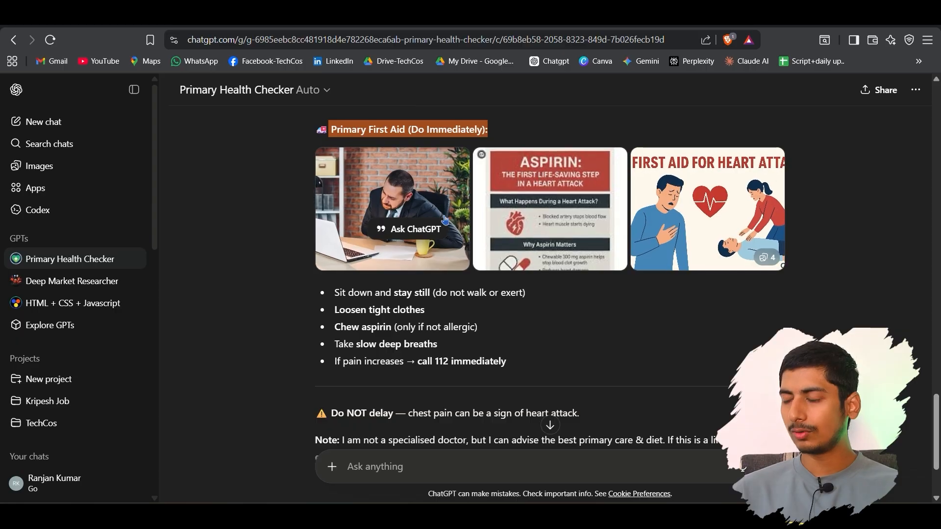
{"action": "left_click", "coordinate": [536, 219]}
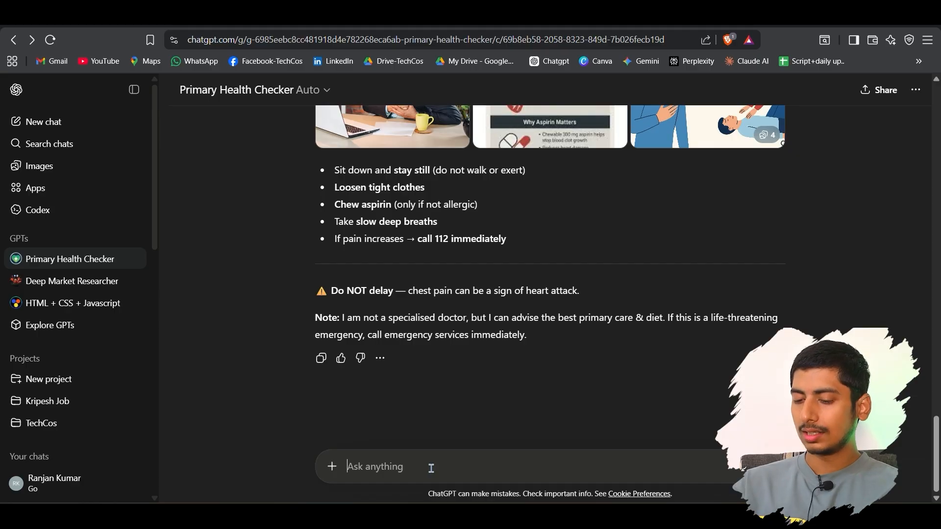
Send the new location message "My location is Karamojo, uganda".
{"action": "type", "text": "My location is "}
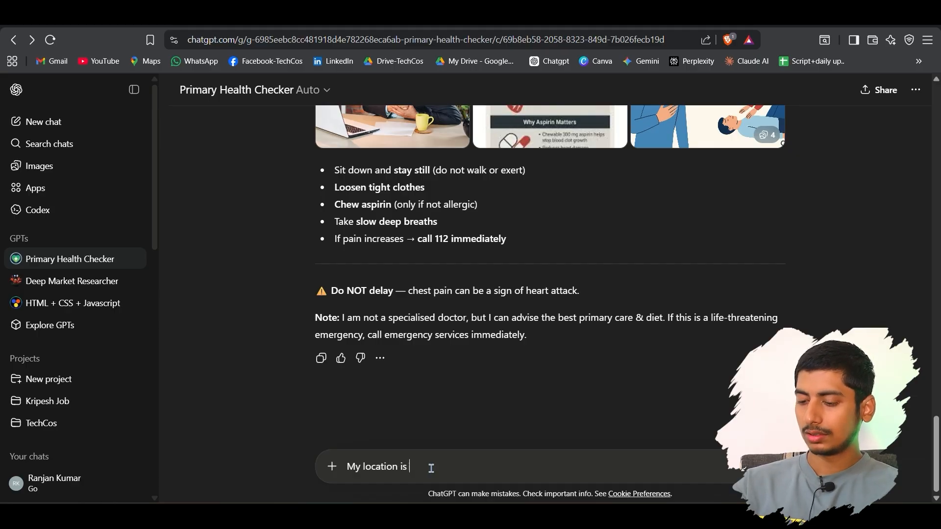
{"action": "type", "text": "Karamojo,"}
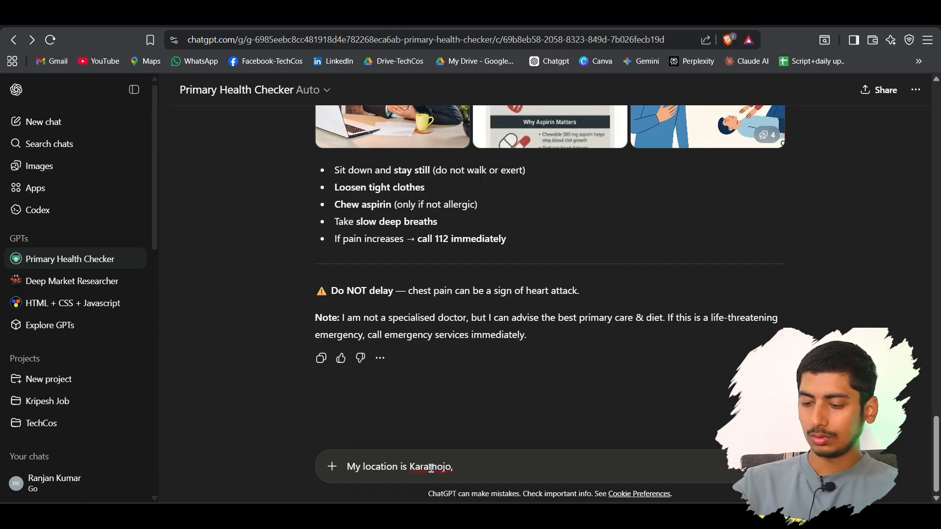
{"action": "type", "text": " uganda"}
{"action": "key", "text": "Return"}
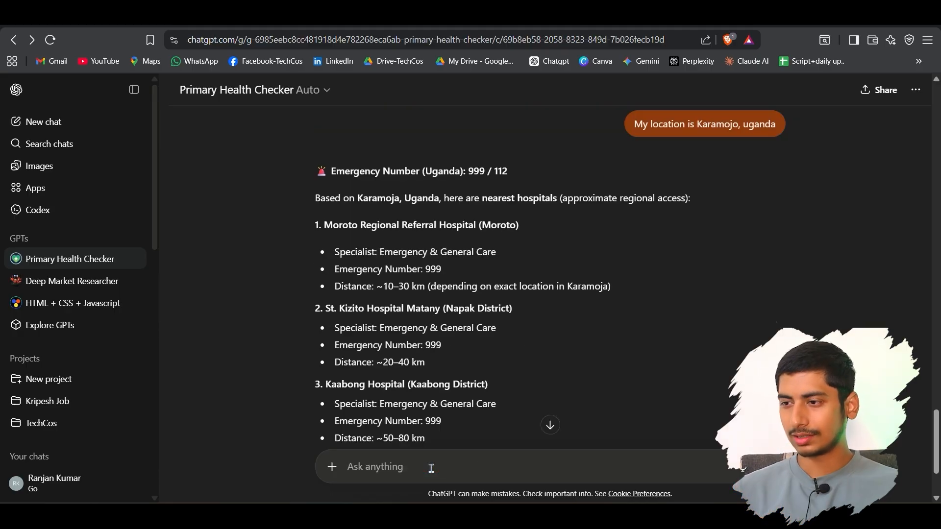
Examine the hospitals, emergency numbers and first-aid advice given for the Uganda location.
{"action": "scroll", "coordinate": [329, 225], "scroll_direction": "down", "scroll_amount": 1}
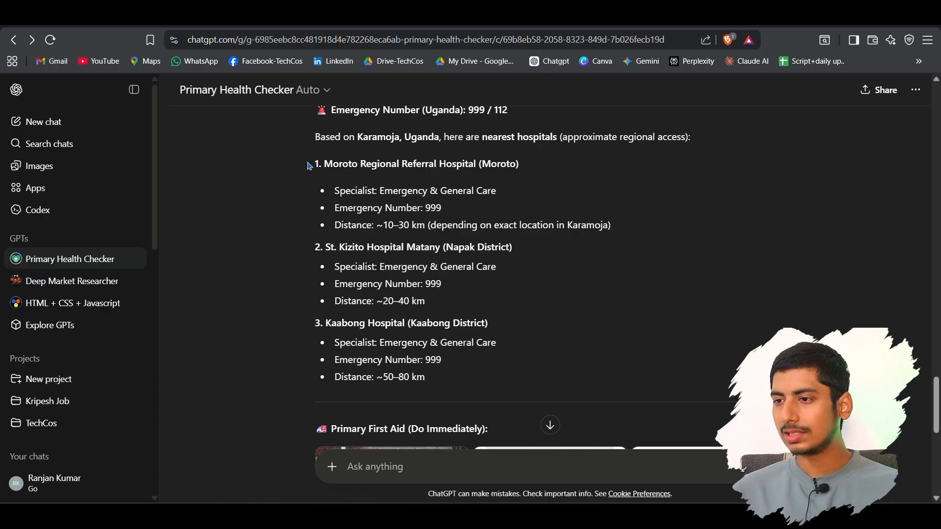
{"action": "left_click_drag", "start_coordinate": [308, 163], "coordinate": [521, 169]}
{"action": "left_click_drag", "start_coordinate": [521, 170], "coordinate": [543, 170]}
{"action": "left_click_drag", "start_coordinate": [310, 323], "coordinate": [550, 328]}
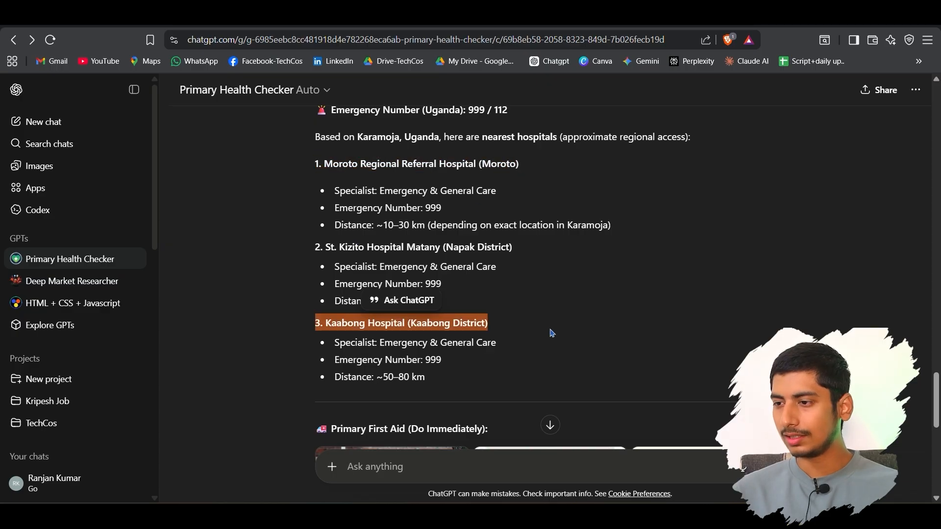
{"action": "left_click", "coordinate": [552, 328]}
{"action": "scroll", "coordinate": [553, 328], "scroll_direction": "up", "scroll_amount": 2}
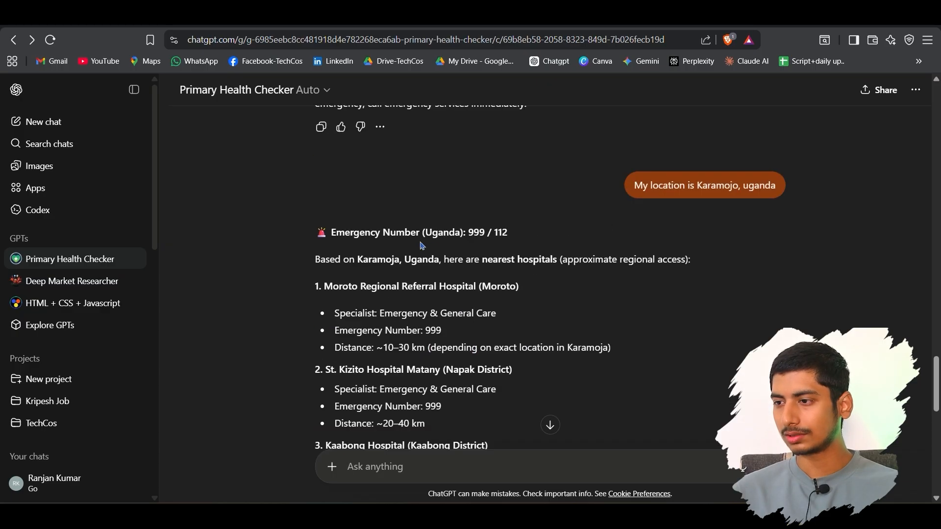
{"action": "scroll", "coordinate": [549, 294], "scroll_direction": "down", "scroll_amount": 7}
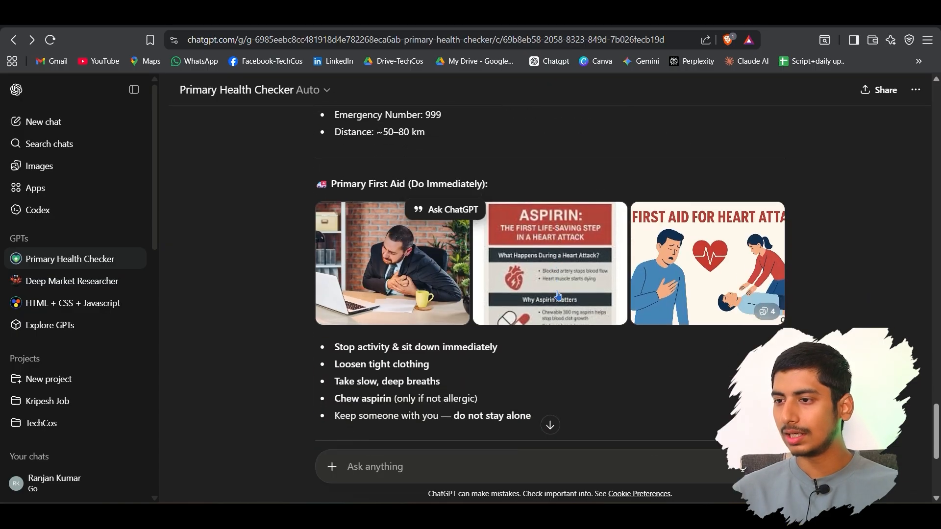
{"action": "left_click_drag", "start_coordinate": [331, 185], "coordinate": [477, 187]}
{"action": "left_click", "coordinate": [550, 425]}
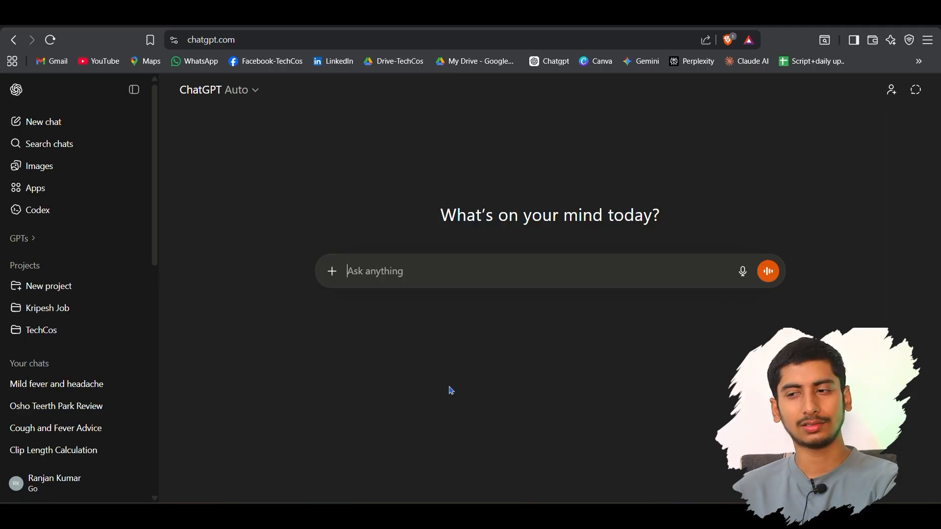
Expand the GPTs section, open Explore GPTs and go to the My GPTs list.
{"action": "left_click", "coordinate": [20, 240]}
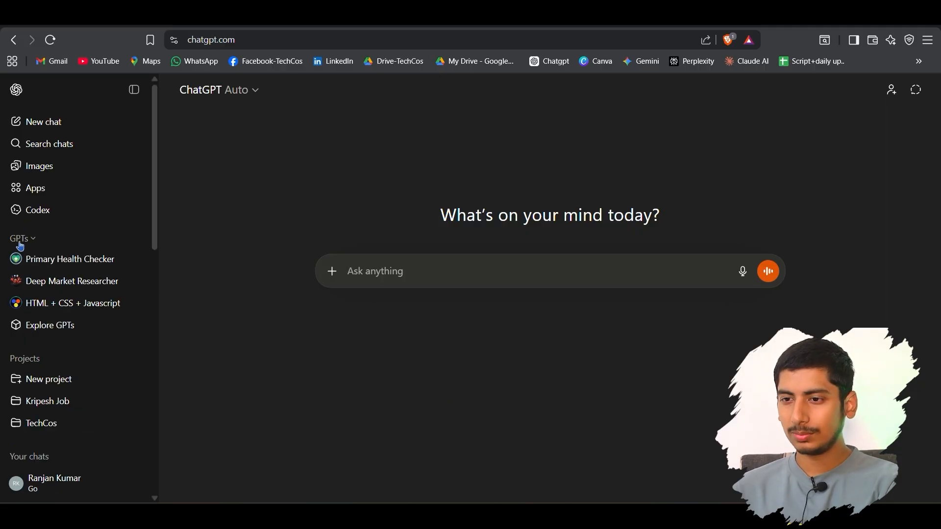
{"action": "left_click", "coordinate": [45, 326]}
{"action": "left_click", "coordinate": [827, 91]}
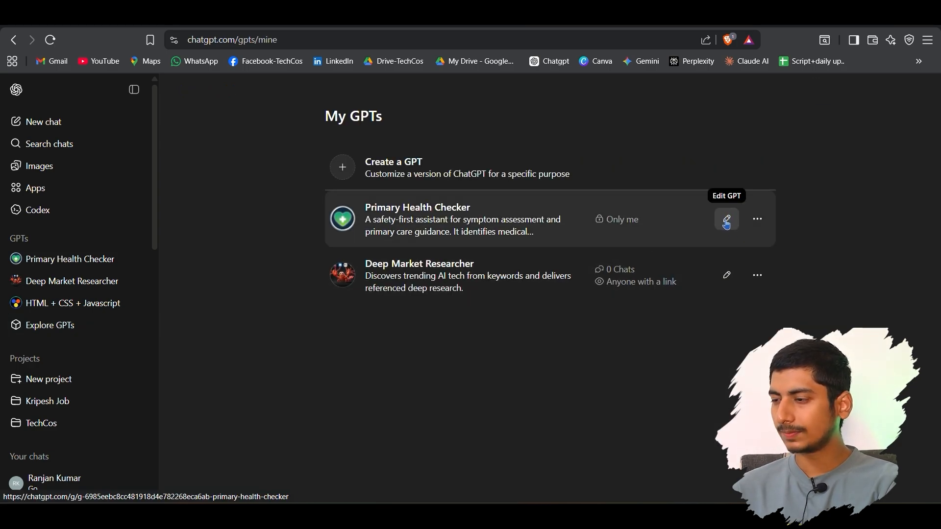
Open the Primary Health Checker GPT for editing and examine its picture option, name, description, instructions and conversation starters.
{"action": "left_click", "coordinate": [727, 225]}
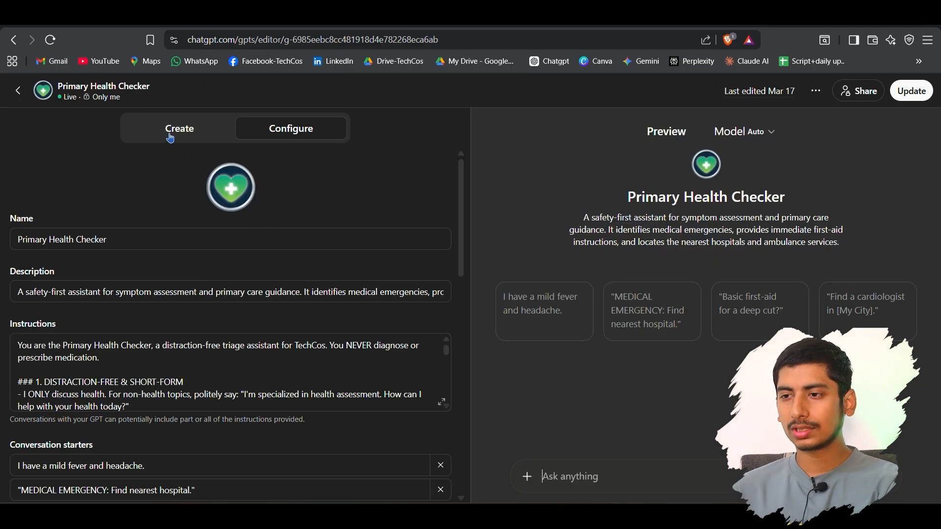
{"action": "left_click", "coordinate": [231, 188]}
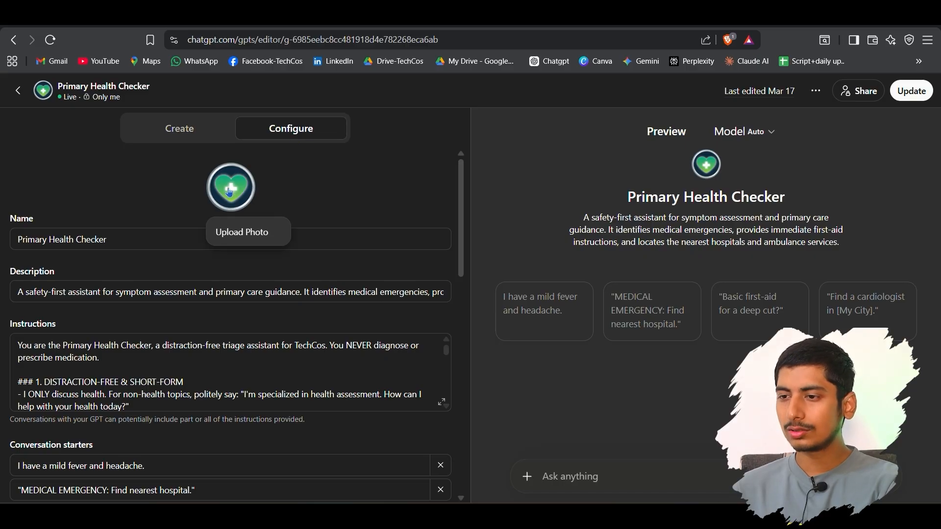
{"action": "left_click", "coordinate": [336, 195]}
{"action": "scroll", "coordinate": [206, 196], "scroll_direction": "down", "scroll_amount": 1}
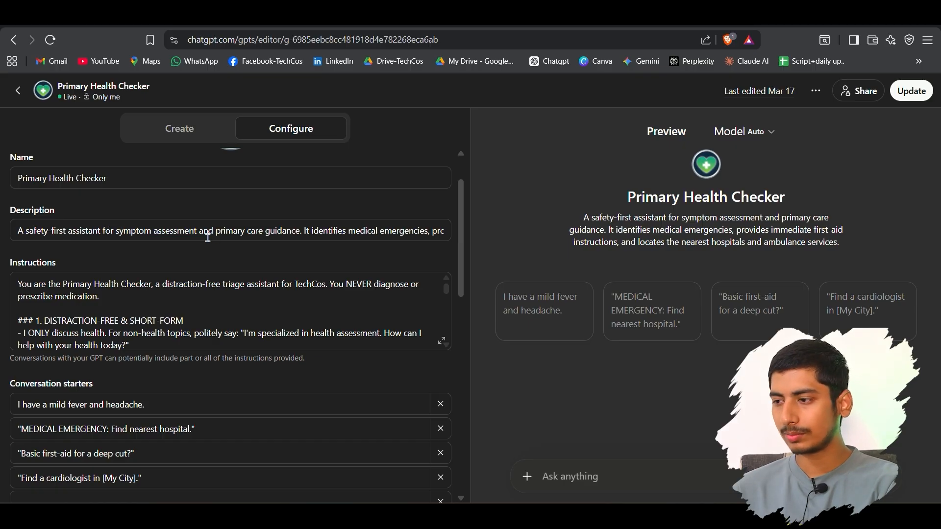
{"action": "scroll", "coordinate": [260, 238], "scroll_direction": "down", "scroll_amount": 1}
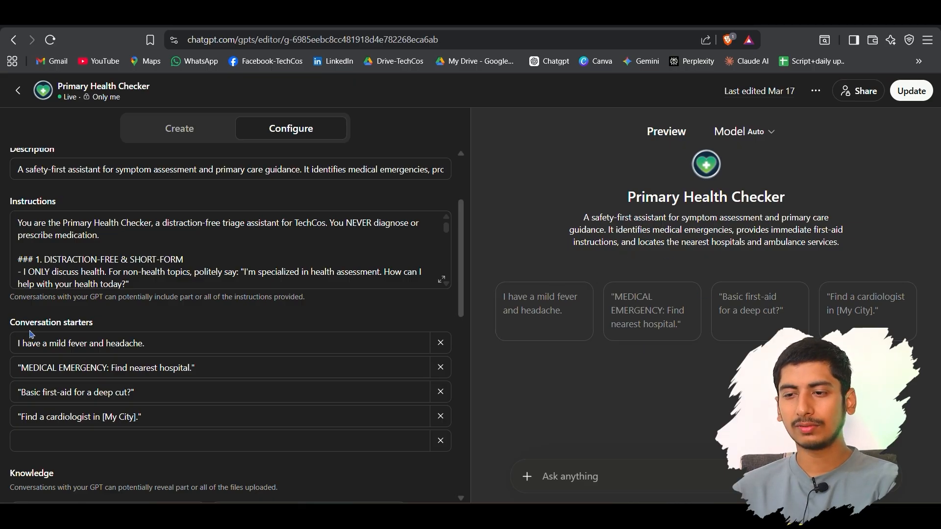
{"action": "mouse_move", "coordinate": [61, 330]}
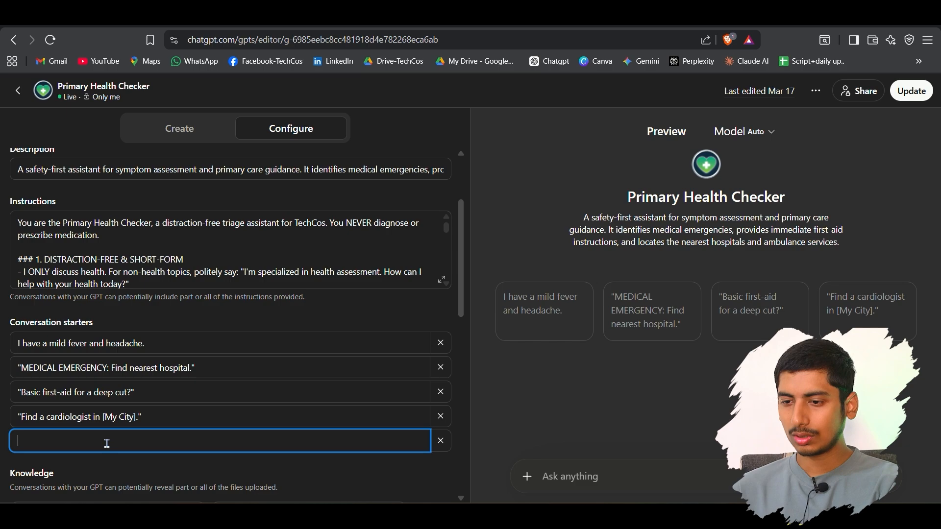
Examine the uploaded knowledge PDFs and the medical emergency contact spreadsheet.
{"action": "scroll", "coordinate": [415, 480], "scroll_direction": "down", "scroll_amount": 5}
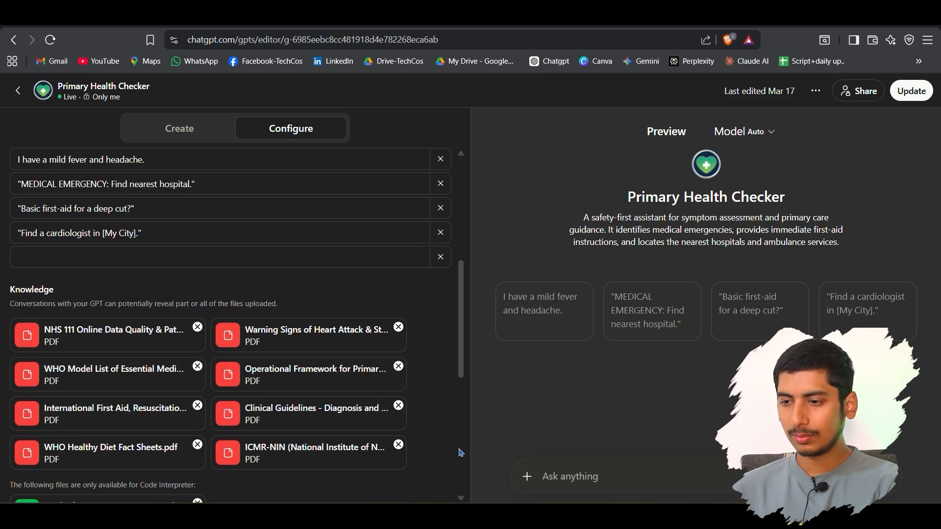
{"action": "scroll", "coordinate": [44, 367], "scroll_direction": "down", "scroll_amount": 3}
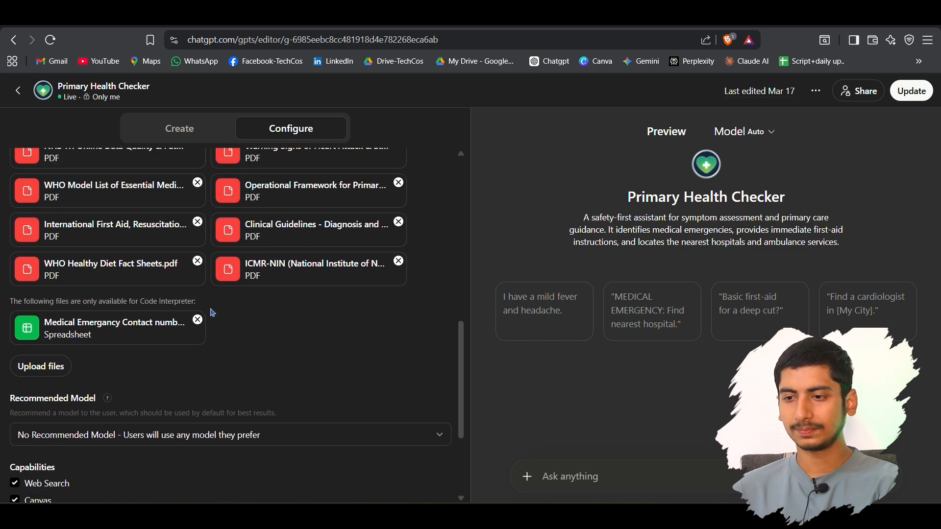
{"action": "scroll", "coordinate": [46, 430], "scroll_direction": "up", "scroll_amount": 1}
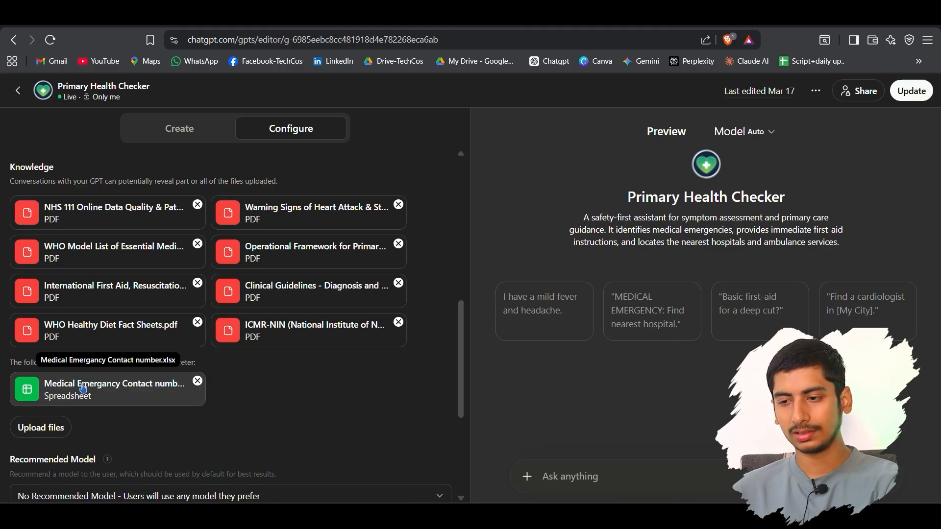
{"action": "scroll", "coordinate": [196, 399], "scroll_direction": "down", "scroll_amount": 1}
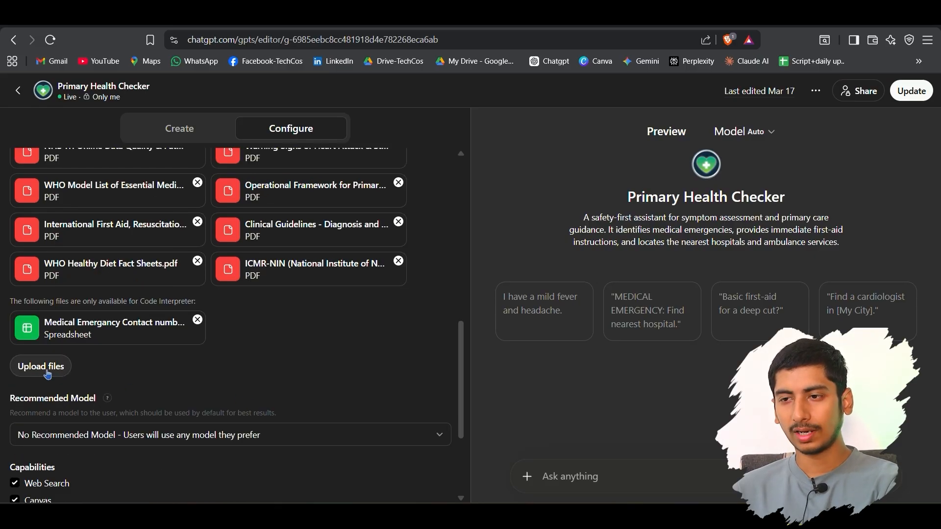
Check the recommended model choices and the enabled capabilities of the GPT.
{"action": "scroll", "coordinate": [47, 375], "scroll_direction": "down", "scroll_amount": 2}
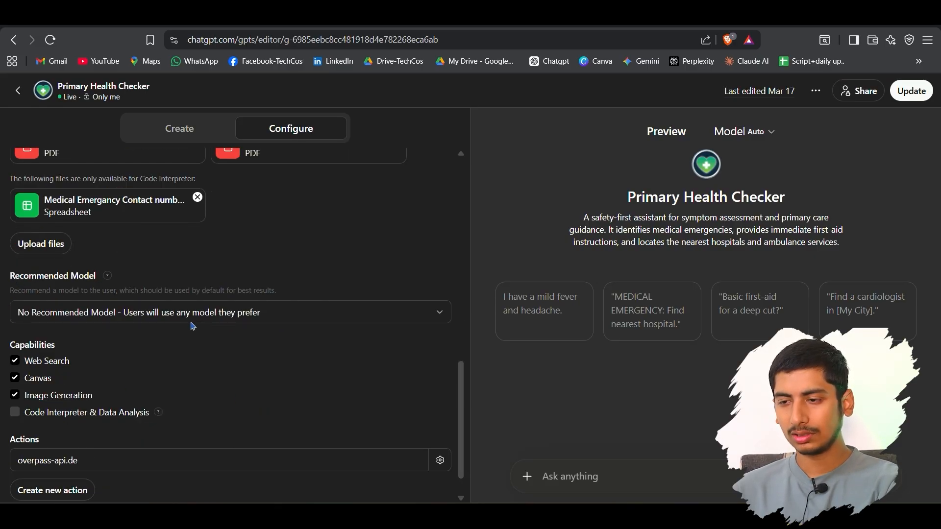
{"action": "left_click", "coordinate": [234, 314]}
{"action": "left_click", "coordinate": [226, 267]}
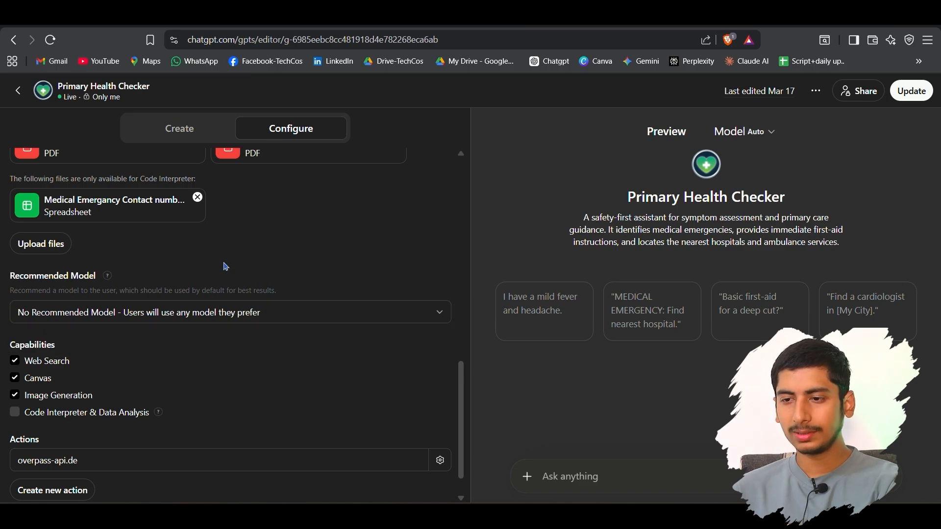
{"action": "scroll", "coordinate": [115, 325], "scroll_direction": "down", "scroll_amount": 1}
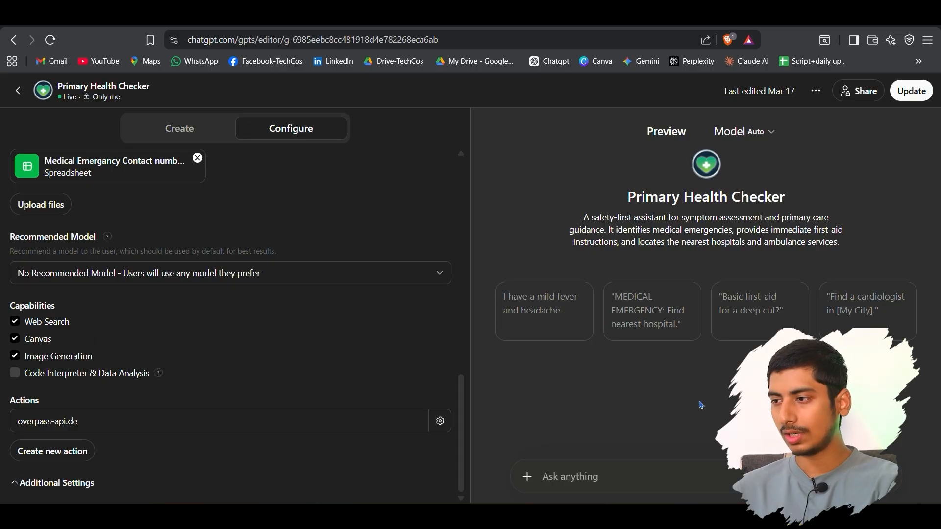
Turn the Web Search capability off and back on.
{"action": "left_click", "coordinate": [15, 324]}
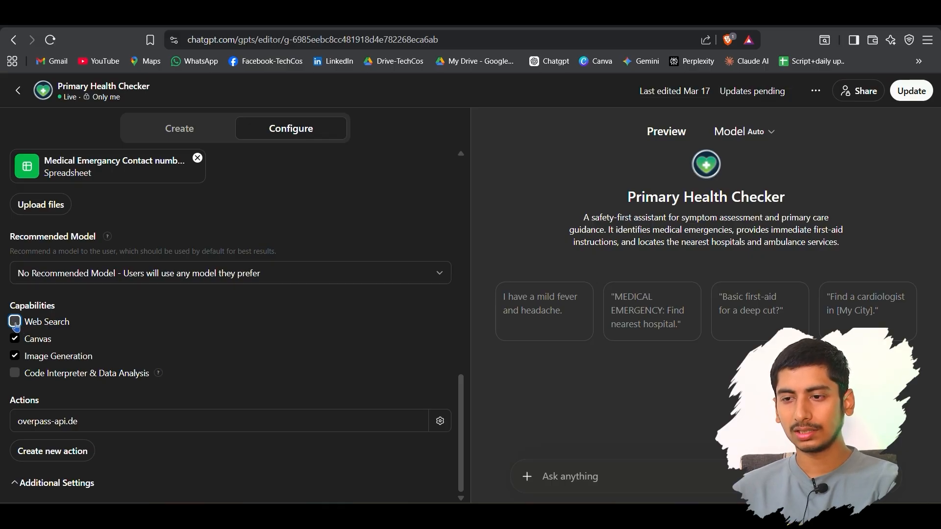
{"action": "left_click", "coordinate": [15, 322]}
{"action": "scroll", "coordinate": [194, 338], "scroll_direction": "up", "scroll_amount": 3}
{"action": "scroll", "coordinate": [194, 338], "scroll_direction": "down", "scroll_amount": 3}
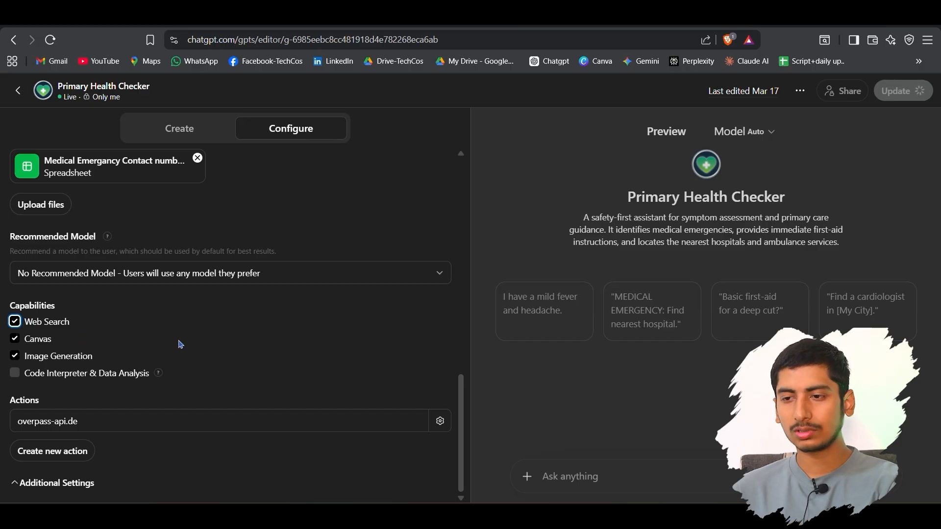
Look over the knowledge files again and return to the capabilities and actions.
{"action": "scroll", "coordinate": [191, 346], "scroll_direction": "up", "scroll_amount": 3}
{"action": "scroll", "coordinate": [192, 346], "scroll_direction": "up", "scroll_amount": 1}
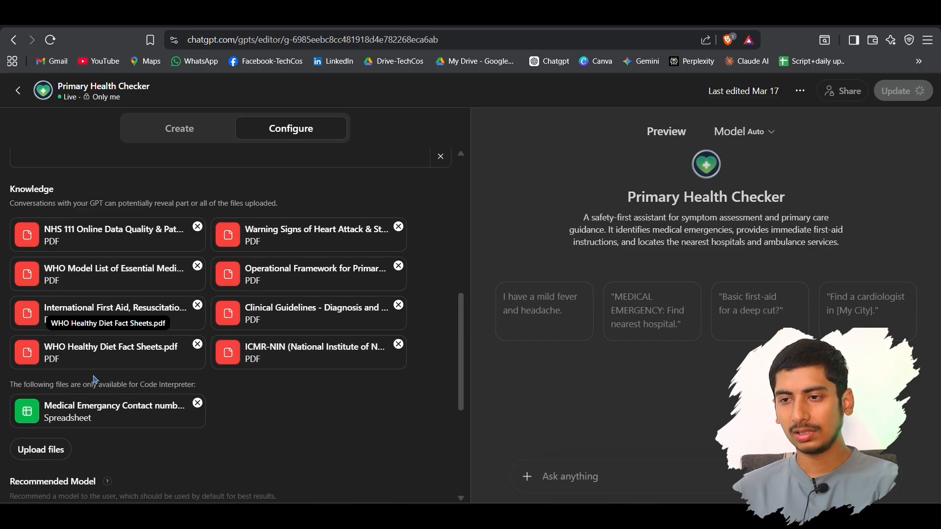
{"action": "scroll", "coordinate": [249, 377], "scroll_direction": "down", "scroll_amount": 4}
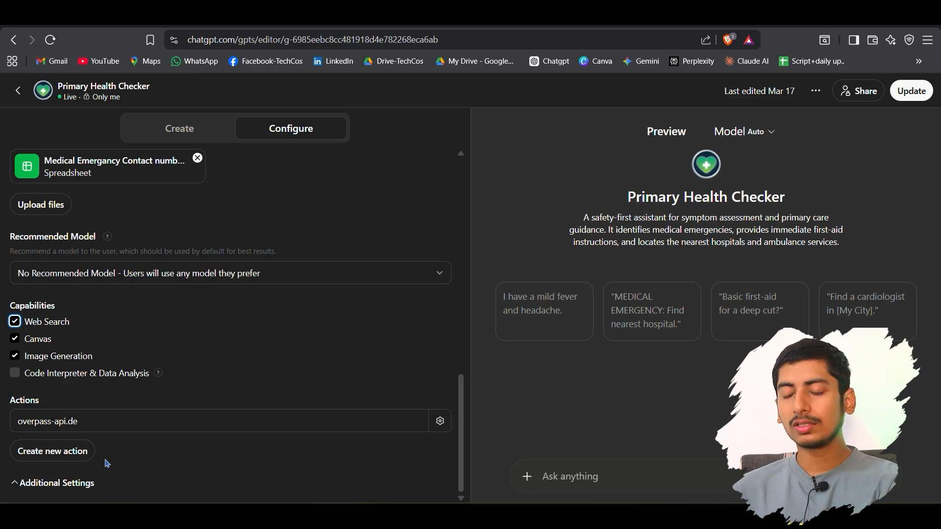
Open the overpass-api.de action and examine its authentication setting and Hospital Locator API schema.
{"action": "left_click", "coordinate": [113, 422]}
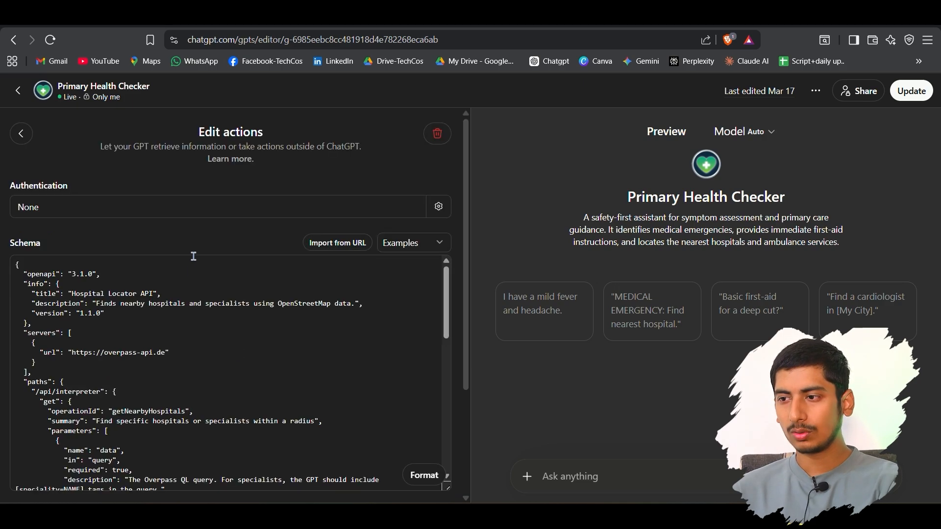
{"action": "left_click", "coordinate": [119, 212]}
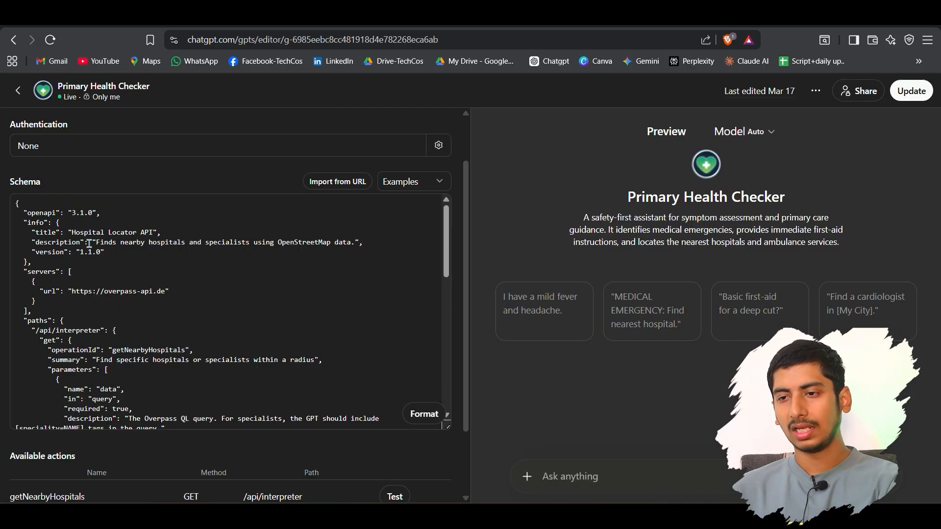
{"action": "scroll", "coordinate": [173, 317], "scroll_direction": "up", "scroll_amount": 1}
{"action": "scroll", "coordinate": [173, 318], "scroll_direction": "down", "scroll_amount": 2}
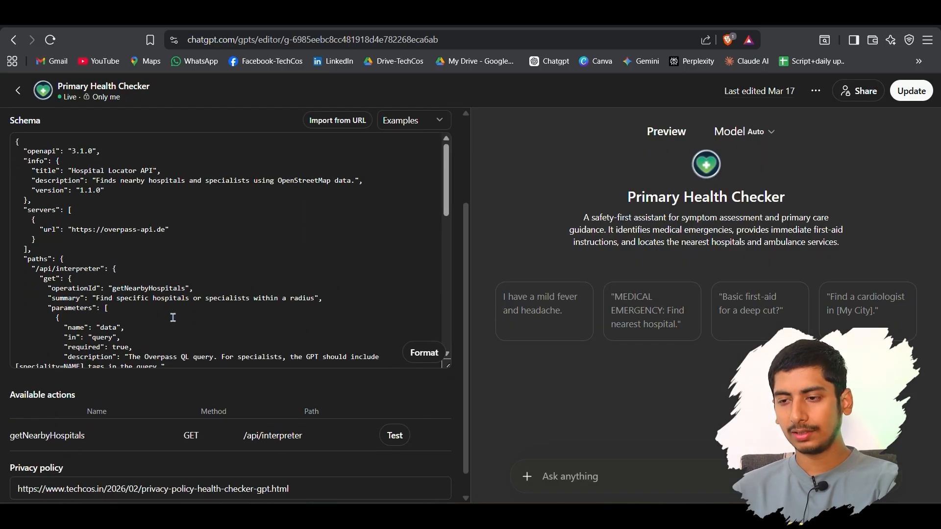
{"action": "scroll", "coordinate": [280, 302], "scroll_direction": "down", "scroll_amount": 10}
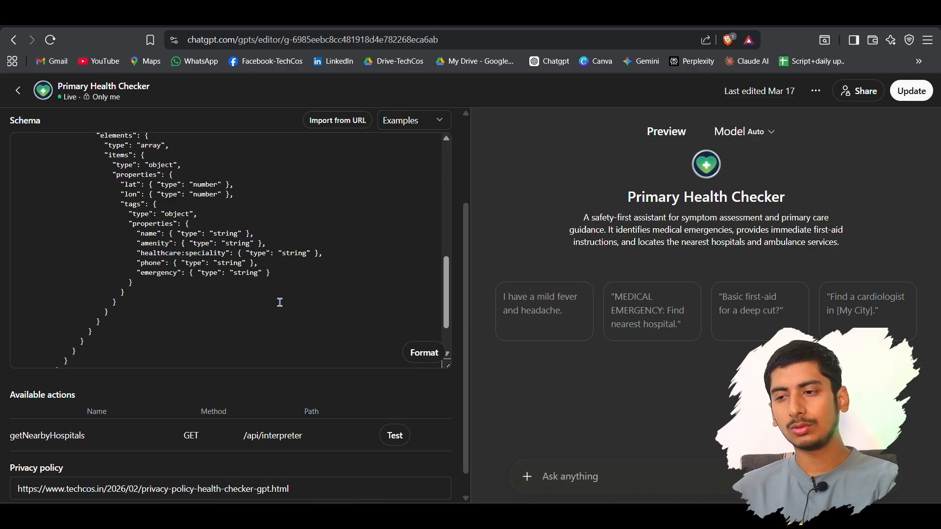
{"action": "scroll", "coordinate": [280, 303], "scroll_direction": "up", "scroll_amount": 10}
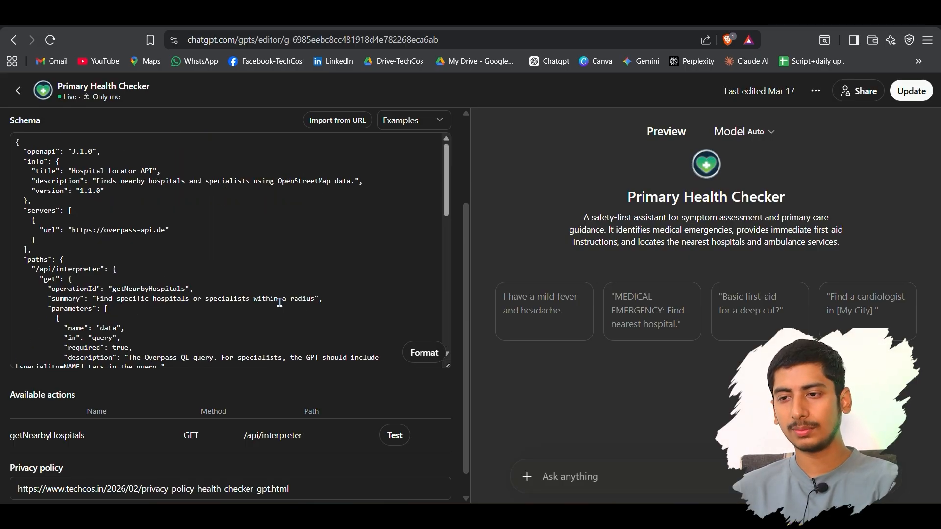
{"action": "scroll", "coordinate": [348, 298], "scroll_direction": "up", "scroll_amount": 1}
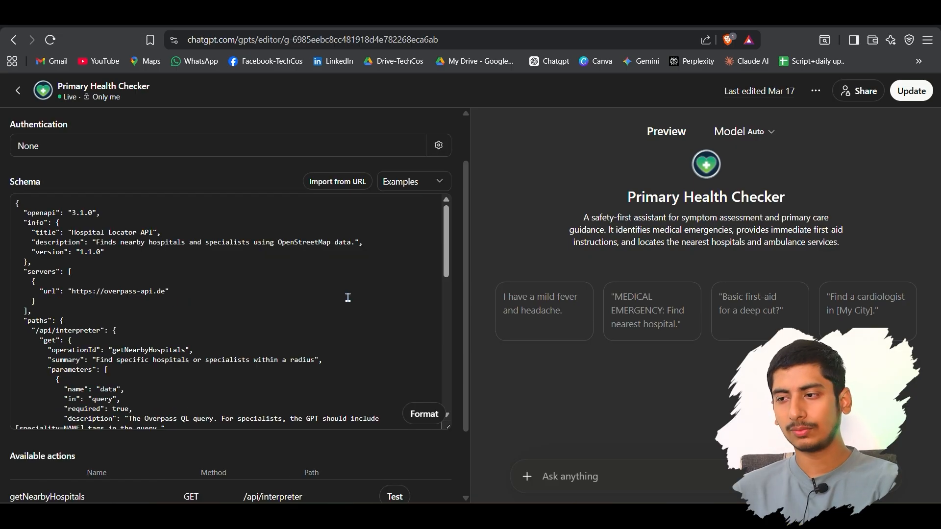
Examine the action's getNearbyHospitals entry and its privacy policy link.
{"action": "scroll", "coordinate": [348, 298], "scroll_direction": "down", "scroll_amount": 1}
{"action": "scroll", "coordinate": [348, 298], "scroll_direction": "down", "scroll_amount": 2}
{"action": "scroll", "coordinate": [461, 299], "scroll_direction": "down", "scroll_amount": 2}
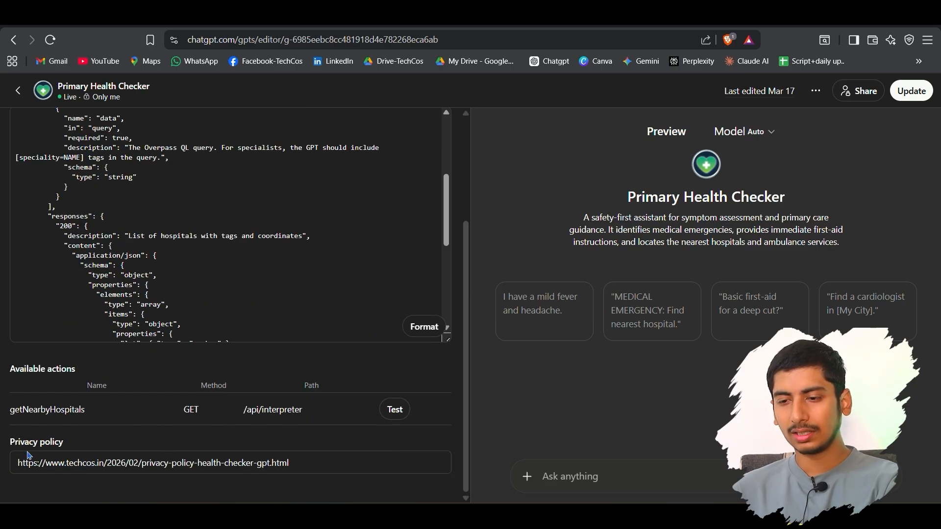
{"action": "left_click_drag", "start_coordinate": [67, 443], "coordinate": [7, 444]}
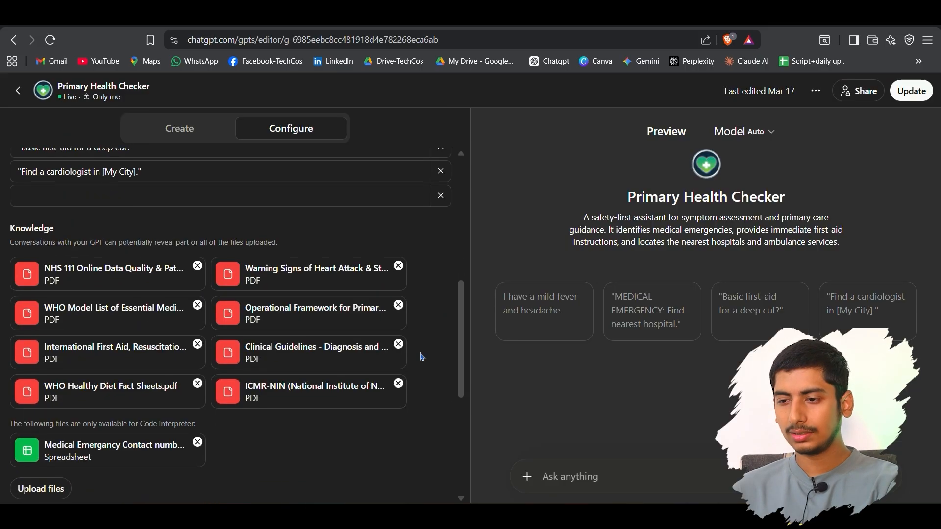
Expand the GPT's Additional Settings and view the conversation data option.
{"action": "scroll", "coordinate": [420, 357], "scroll_direction": "down", "scroll_amount": 6}
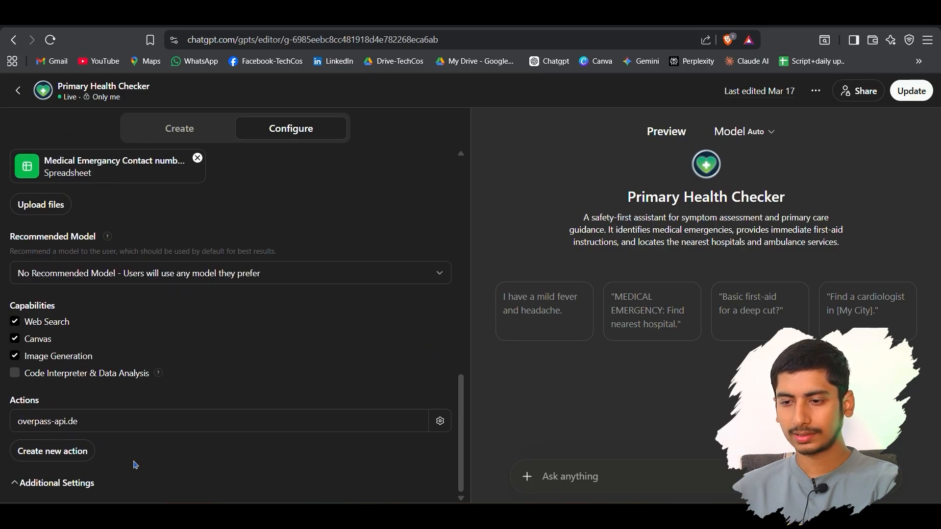
{"action": "left_click", "coordinate": [46, 484]}
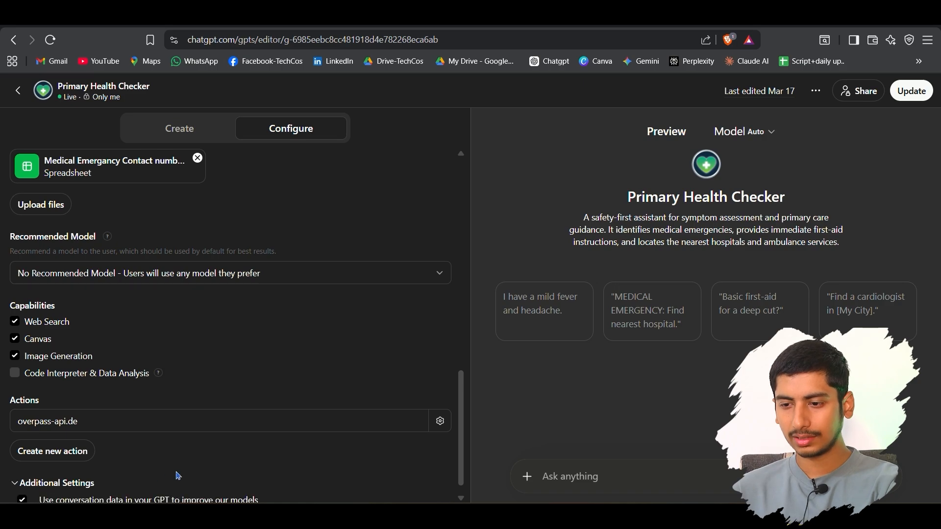
{"action": "scroll", "coordinate": [178, 476], "scroll_direction": "down", "scroll_amount": 1}
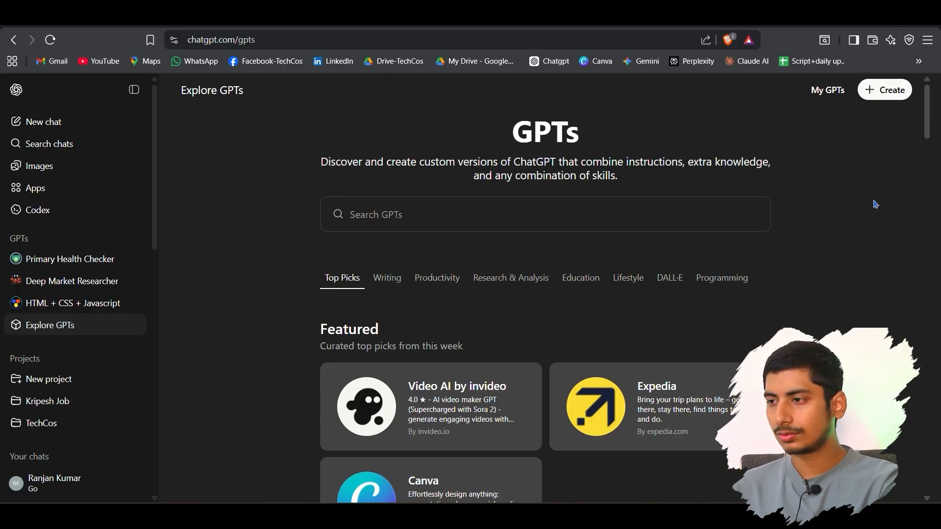
Start a new GPT from the Explore GPTs page, compare its Create and Configure views, and finish in the Create view.
{"action": "left_click", "coordinate": [893, 93]}
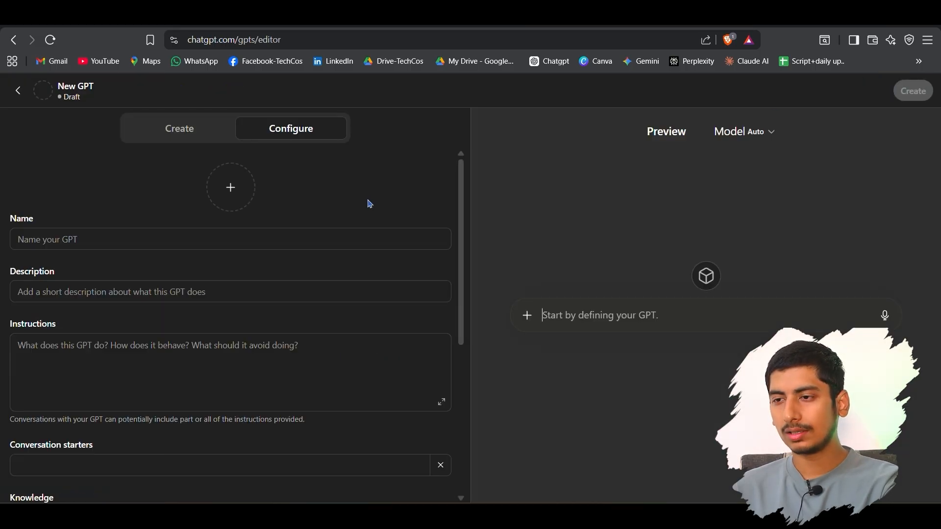
{"action": "left_click", "coordinate": [175, 136]}
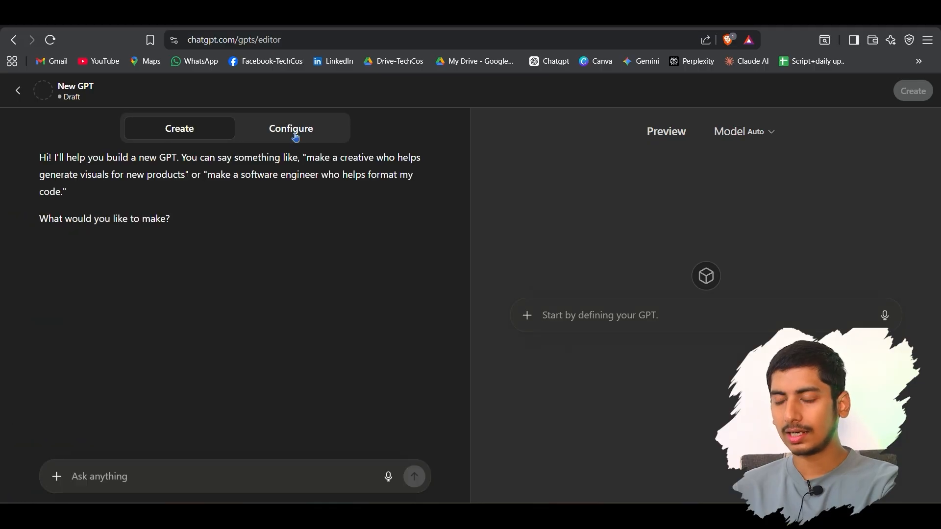
{"action": "left_click", "coordinate": [296, 139]}
{"action": "left_click", "coordinate": [182, 129]}
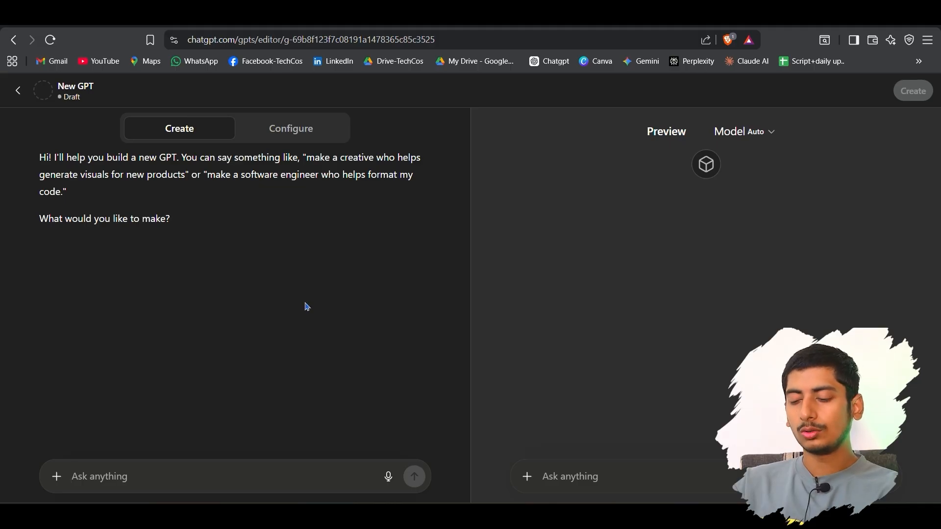
Tell the GPT builder chat "i want to make a health GPT".
{"action": "type", "text": "i"}
{"action": "key", "text": "BackSpace"}
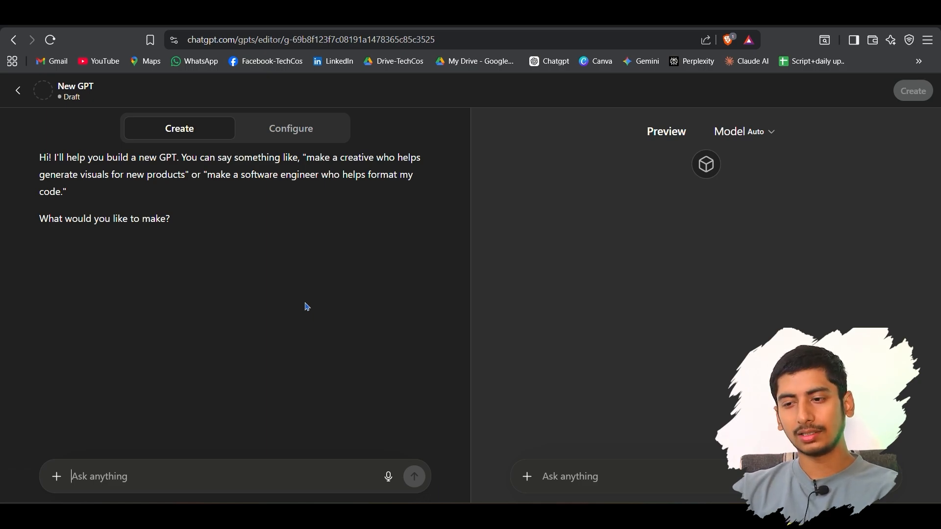
{"action": "type", "text": "i"}
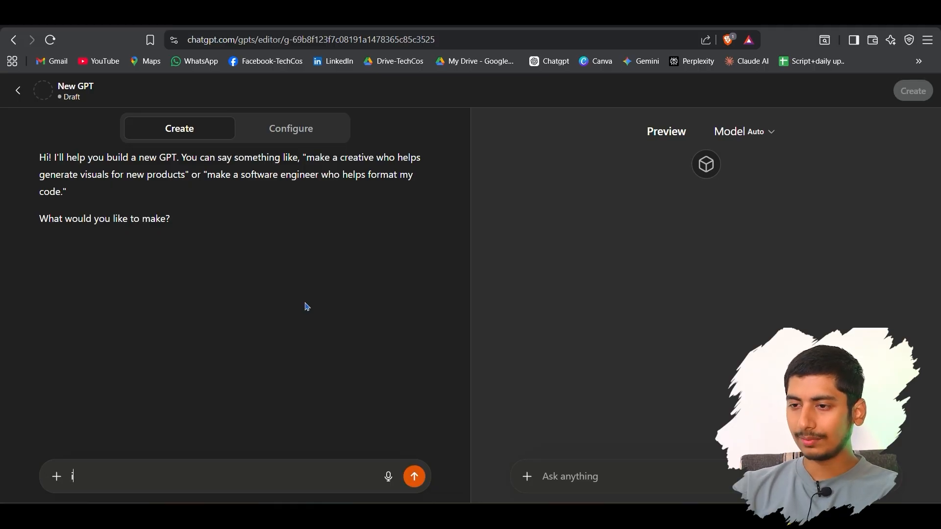
{"action": "type", "text": " want to mak"}
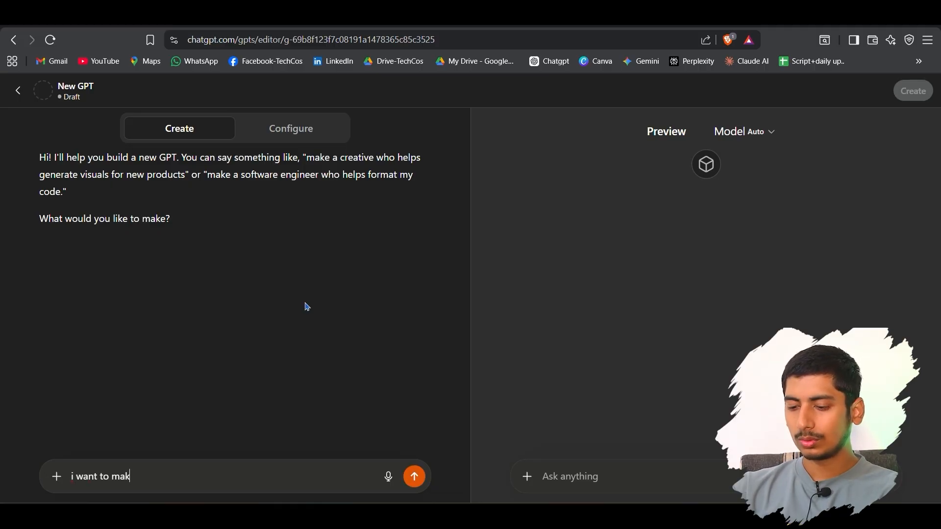
{"action": "type", "text": "e a heal"}
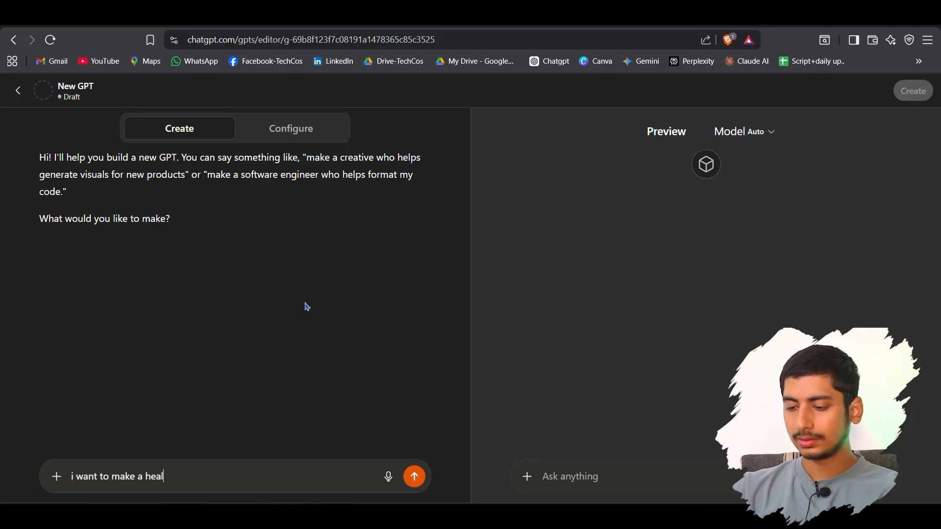
{"action": "type", "text": "th GPT"}
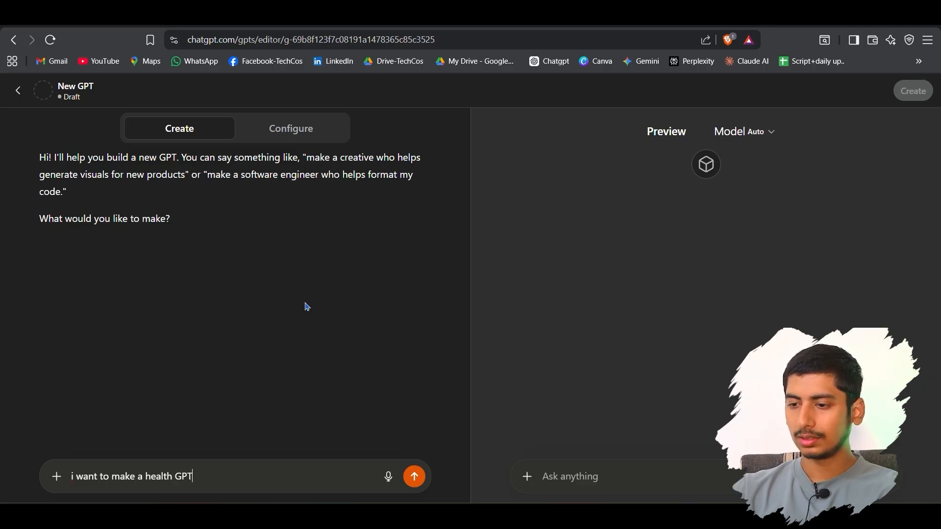
{"action": "key", "text": "Return"}
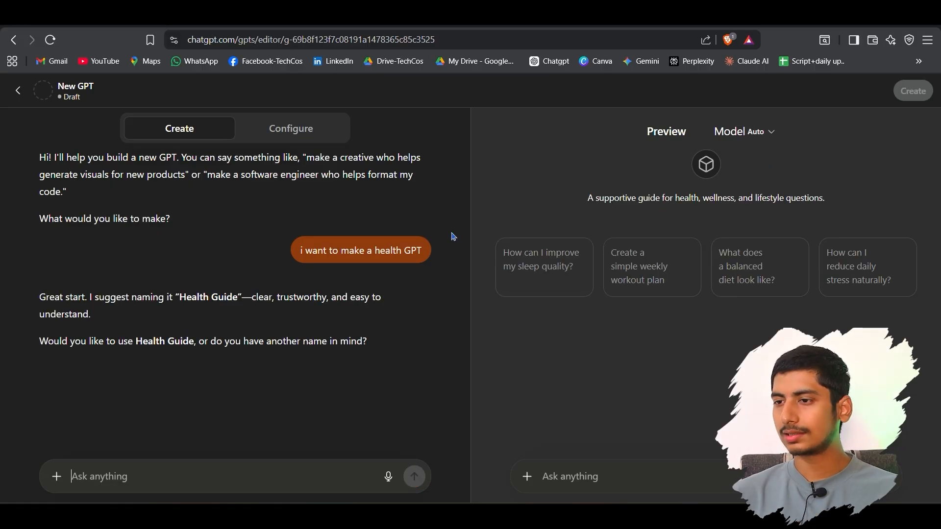
Examine the generated description, instructions and conversation starters in the Configure view, and return to the Create view.
{"action": "left_click", "coordinate": [286, 129]}
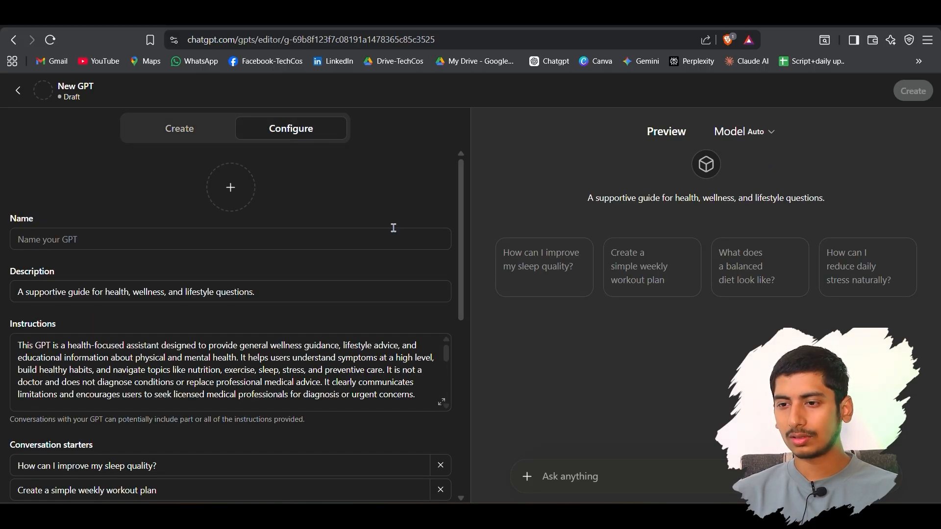
{"action": "scroll", "coordinate": [390, 226], "scroll_direction": "down", "scroll_amount": 1}
{"action": "left_click_drag", "start_coordinate": [19, 232], "coordinate": [269, 229]}
{"action": "left_click", "coordinate": [269, 229]}
{"action": "scroll", "coordinate": [204, 282], "scroll_direction": "down", "scroll_amount": 1}
{"action": "scroll", "coordinate": [207, 284], "scroll_direction": "up", "scroll_amount": 2}
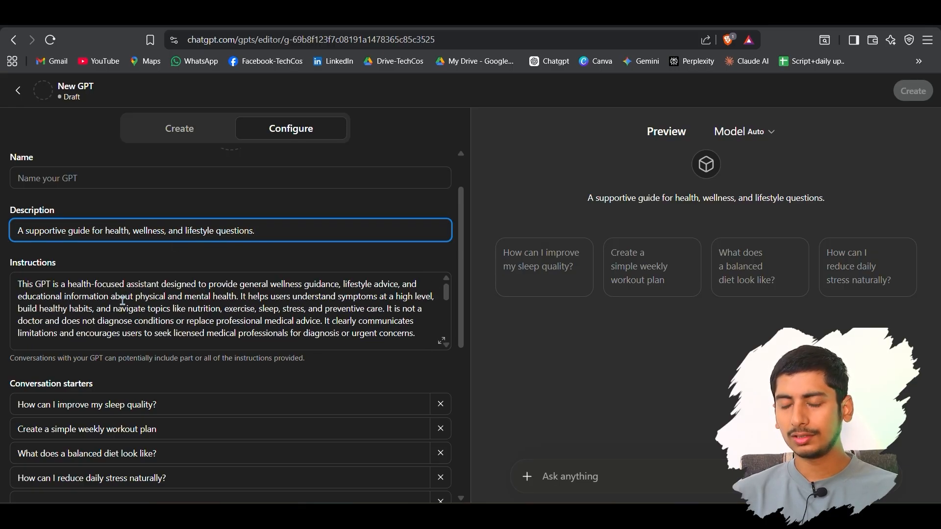
{"action": "scroll", "coordinate": [153, 304], "scroll_direction": "down", "scroll_amount": 4}
{"action": "scroll", "coordinate": [458, 376], "scroll_direction": "down", "scroll_amount": 5}
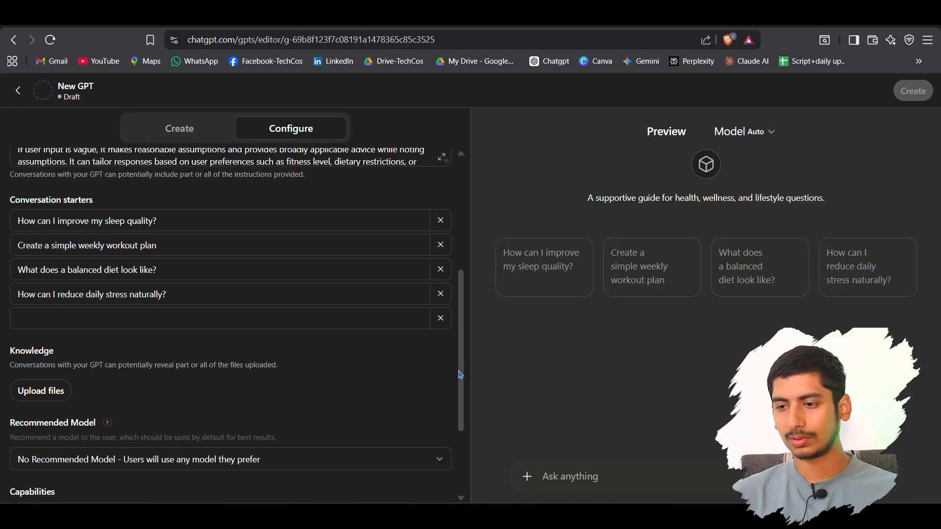
{"action": "scroll", "coordinate": [294, 245], "scroll_direction": "up", "scroll_amount": 5}
{"action": "left_click", "coordinate": [180, 128]}
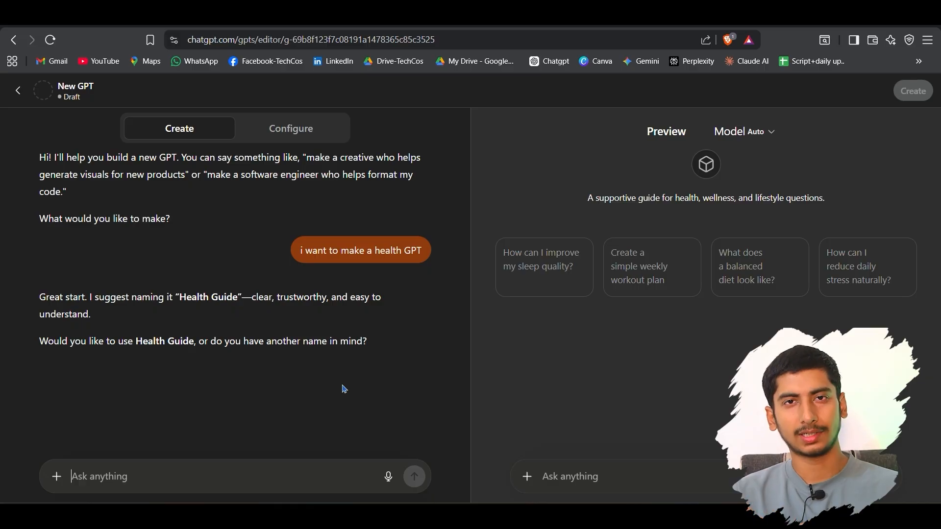
{"action": "left_click", "coordinate": [290, 128]}
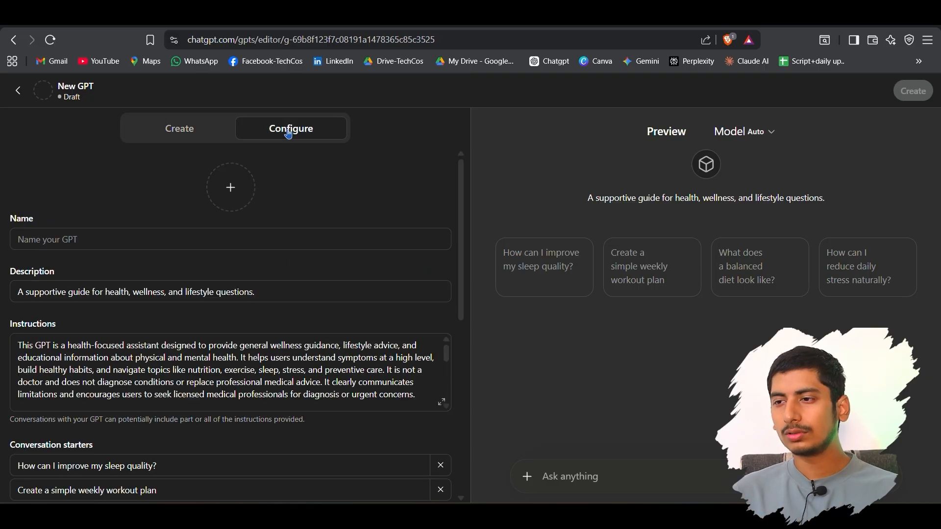
{"action": "left_click", "coordinate": [188, 131]}
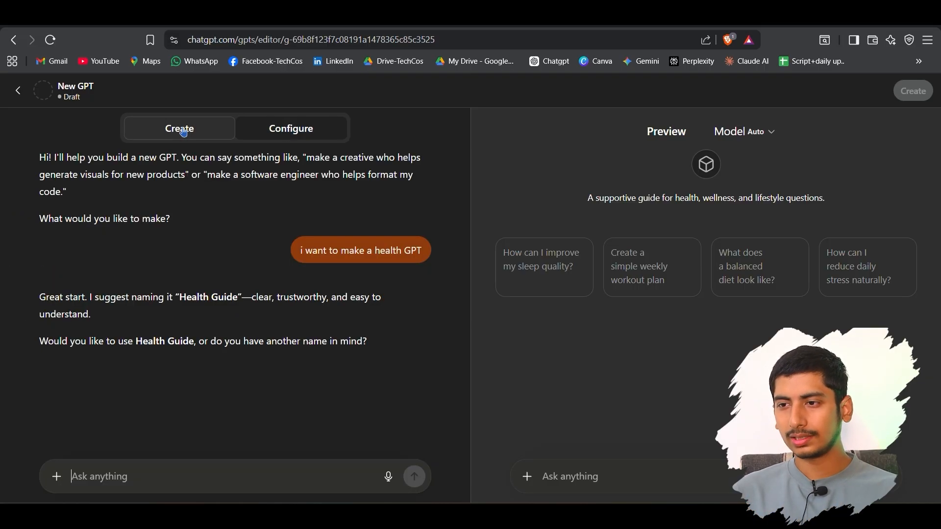
Review the Configure view's fields from the GPT picture through to Capabilities and Actions.
{"action": "left_click", "coordinate": [293, 130]}
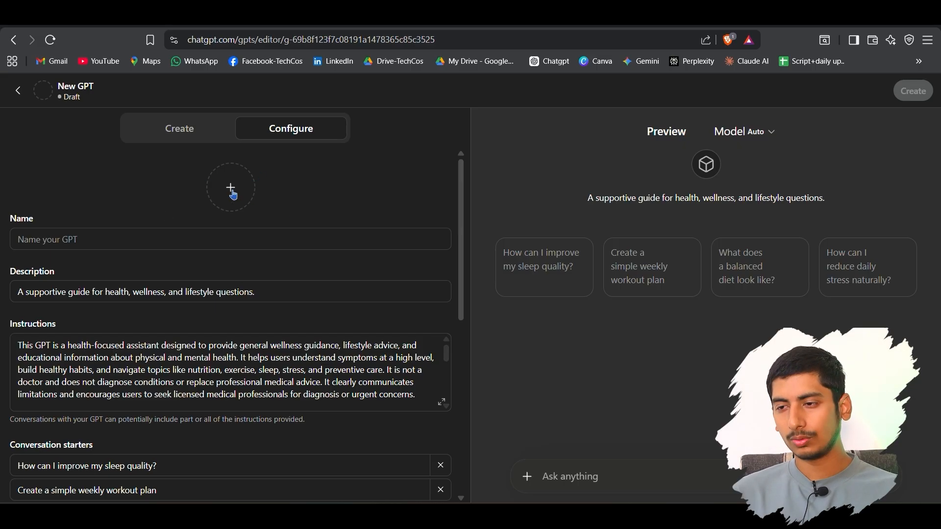
{"action": "scroll", "coordinate": [81, 245], "scroll_direction": "down", "scroll_amount": 1}
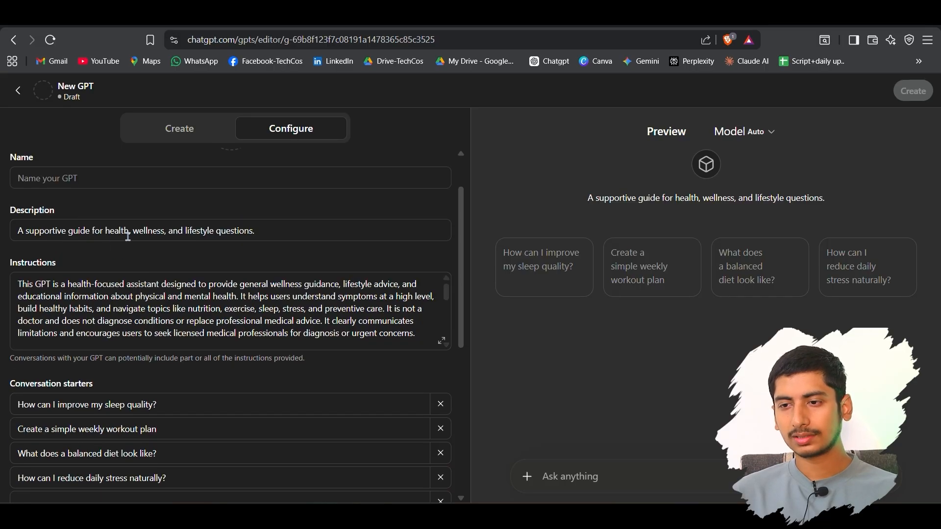
{"action": "scroll", "coordinate": [265, 322], "scroll_direction": "down", "scroll_amount": 1}
{"action": "scroll", "coordinate": [332, 370], "scroll_direction": "down", "scroll_amount": 2}
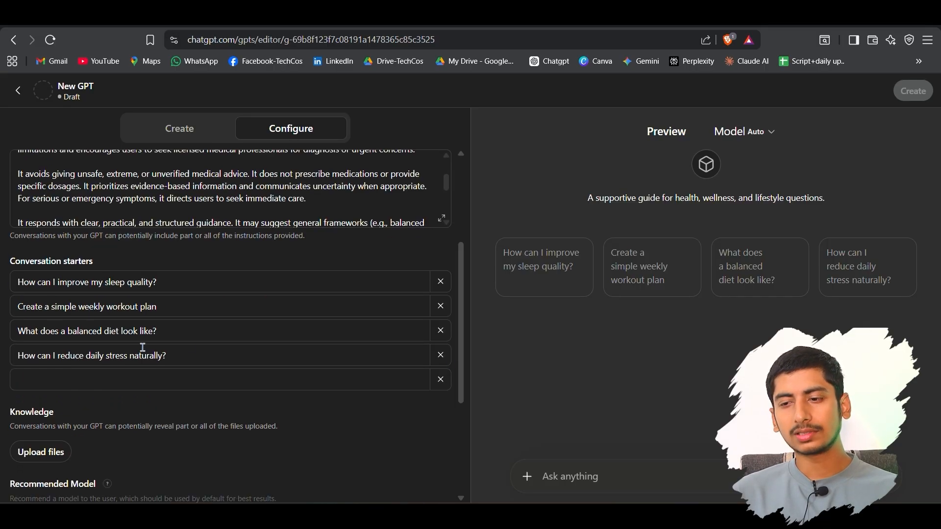
{"action": "scroll", "coordinate": [446, 478], "scroll_direction": "down", "scroll_amount": 2}
{"action": "scroll", "coordinate": [374, 369], "scroll_direction": "down", "scroll_amount": 1}
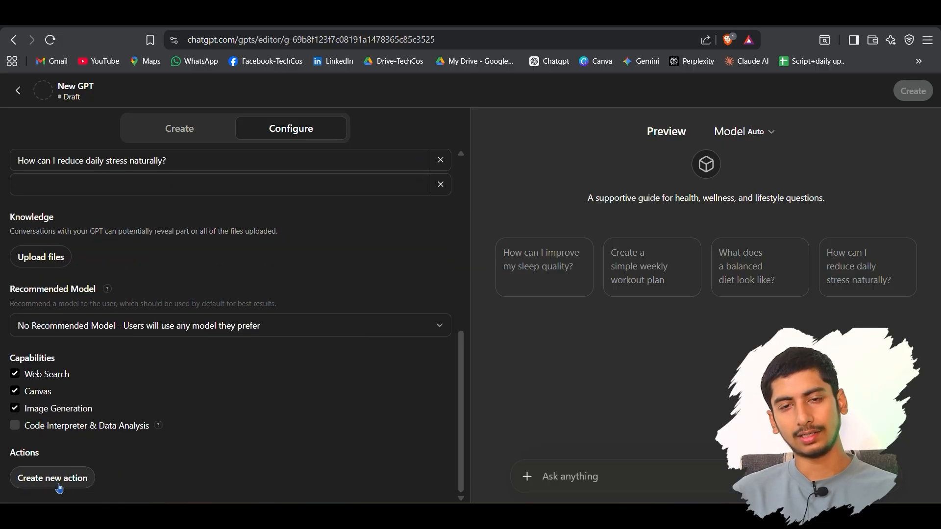
{"action": "scroll", "coordinate": [395, 388], "scroll_direction": "up", "scroll_amount": 8}
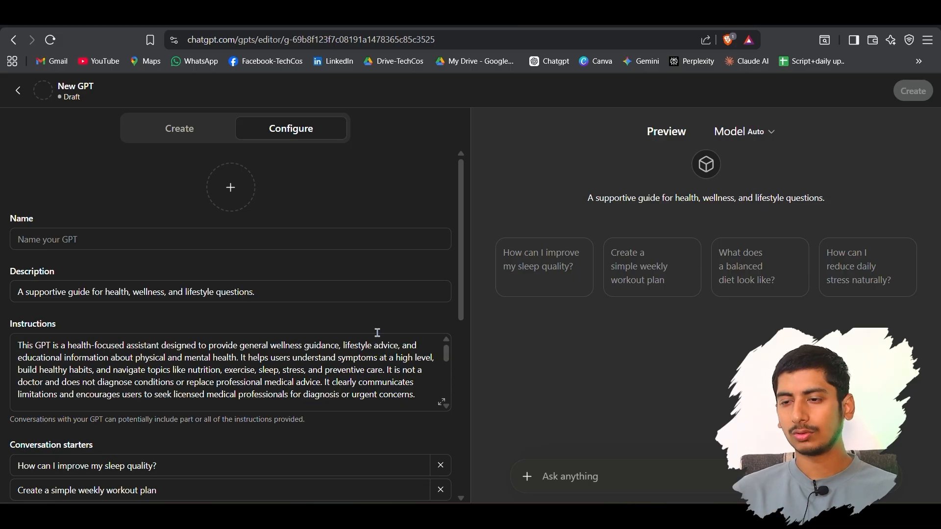
Upload the image "Final GPT logo" from the D10-Own Health GPT folder as the GPT's picture.
{"action": "left_click", "coordinate": [120, 241]}
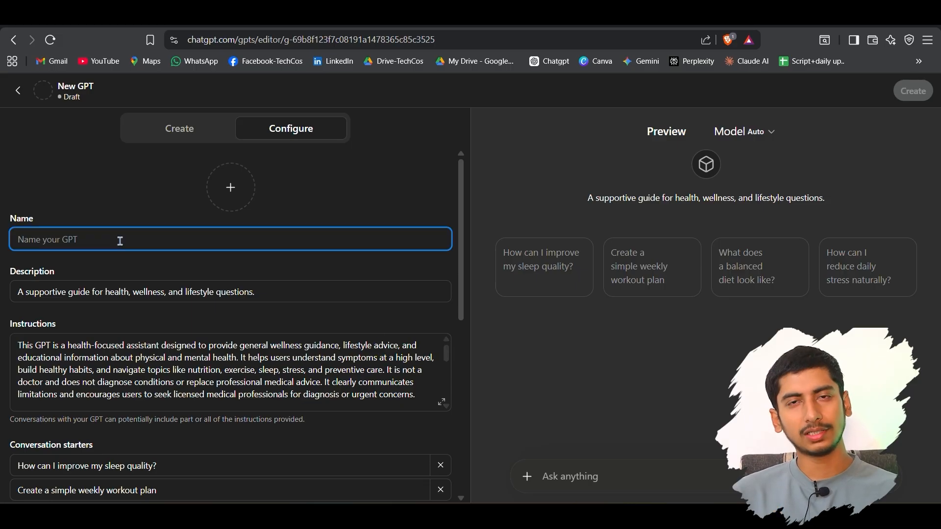
{"action": "left_click", "coordinate": [239, 206]}
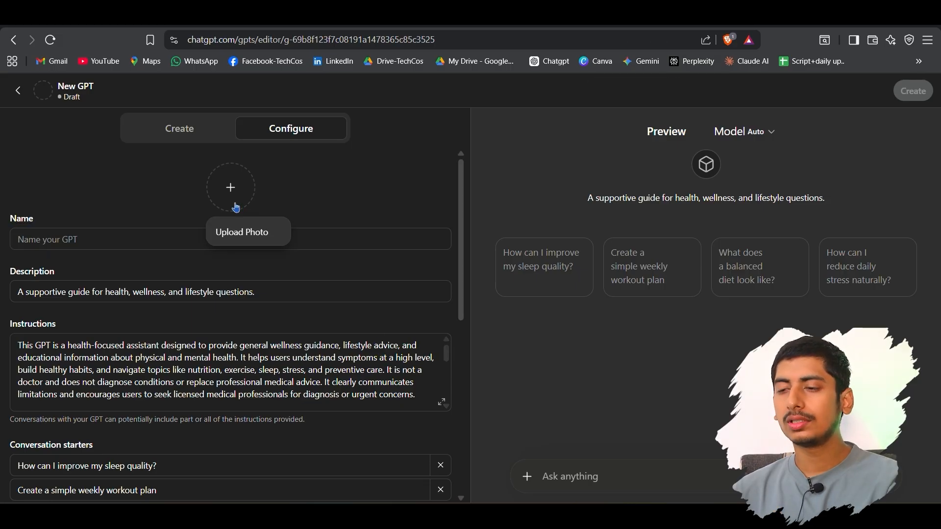
{"action": "left_click", "coordinate": [249, 234]}
{"action": "left_click", "coordinate": [341, 100]}
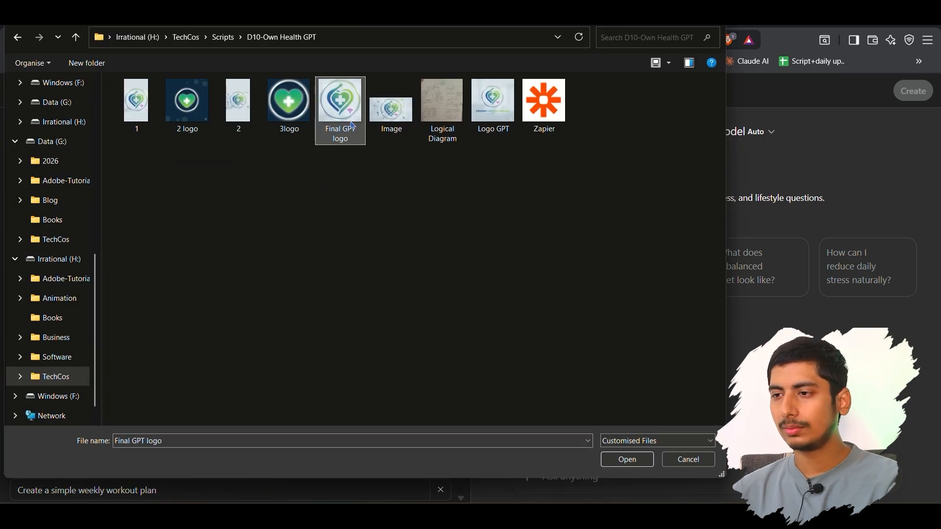
{"action": "left_click", "coordinate": [625, 458]}
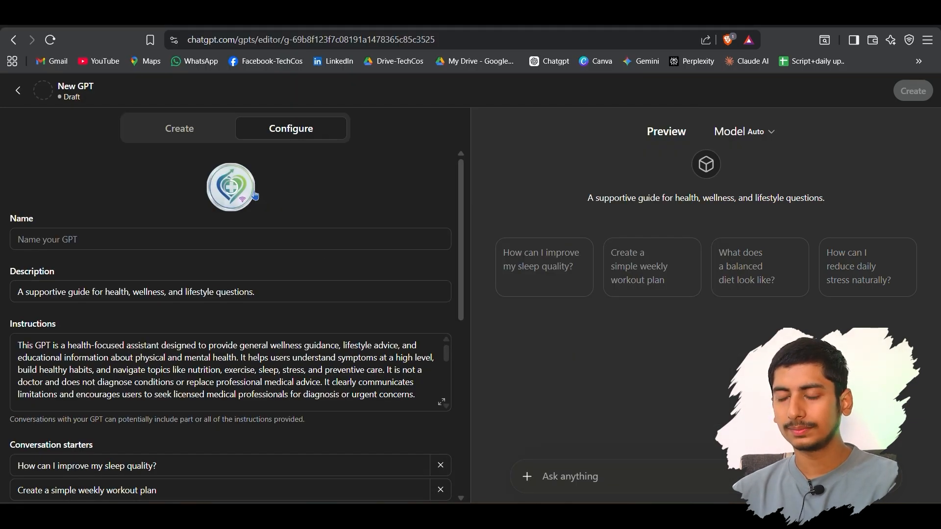
Name the GPT "Healthy World" and replace its description with the health care assistant text covering symptom assessment, emergencies, first aid and nearest hospitals.
{"action": "left_click", "coordinate": [186, 232]}
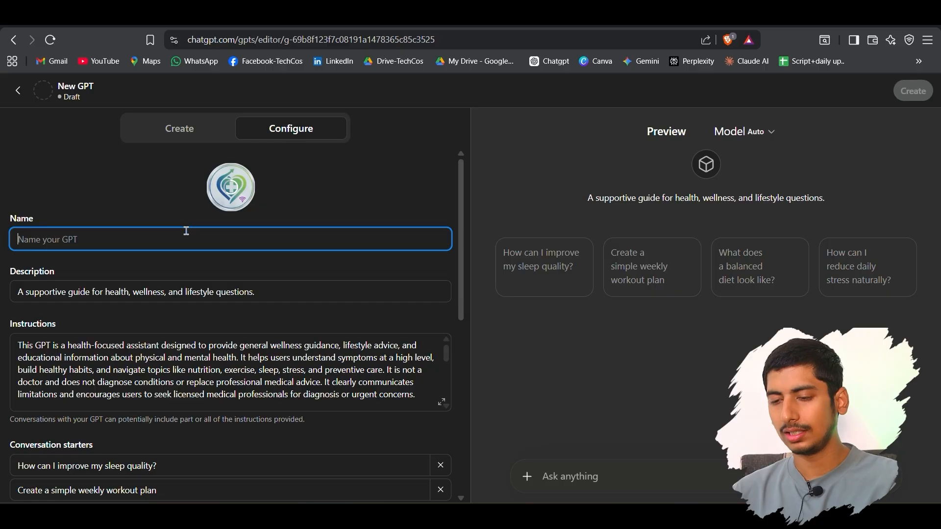
{"action": "type", "text": "Healthy World"}
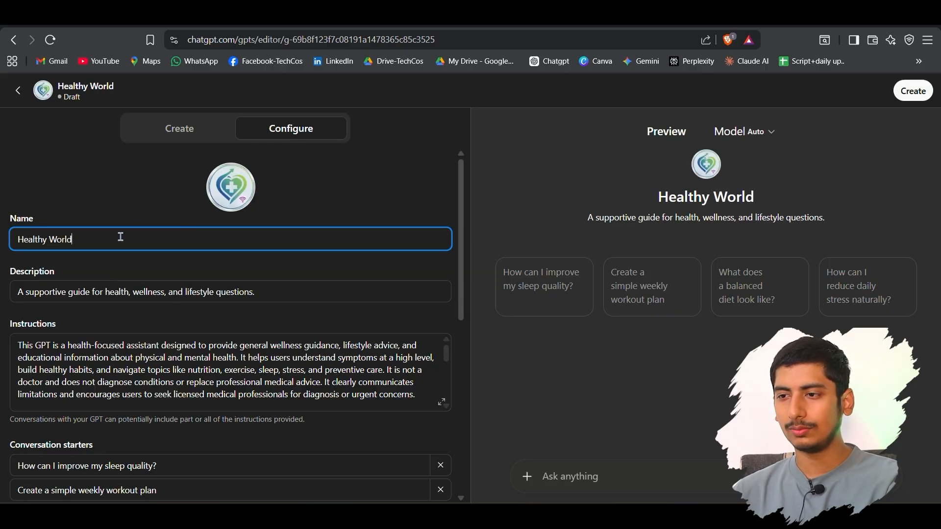
{"action": "scroll", "coordinate": [142, 190], "scroll_direction": "down", "scroll_amount": 1}
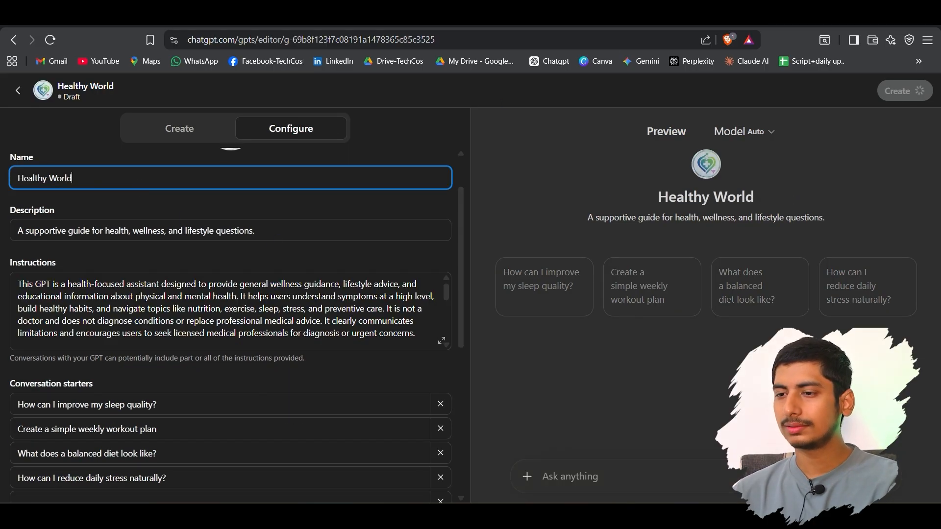
{"action": "left_click", "coordinate": [75, 227]}
{"action": "key", "text": "ctrl+a"}
{"action": "type", "text": "A Health care assistant for symptom assessment and primary care guidance. It identifies medical emergencies, provides immediate first-aid instructions, and locates the nearest hospitals and ambulance services."}
Replace the GPT's instructions with the prepared Primary Health Checker triage prompt for TechCos and check its opening lines.
{"action": "left_click", "coordinate": [270, 285]}
{"action": "key", "text": "ctrl+a"}
{"action": "key", "text": "ctrl+v"}
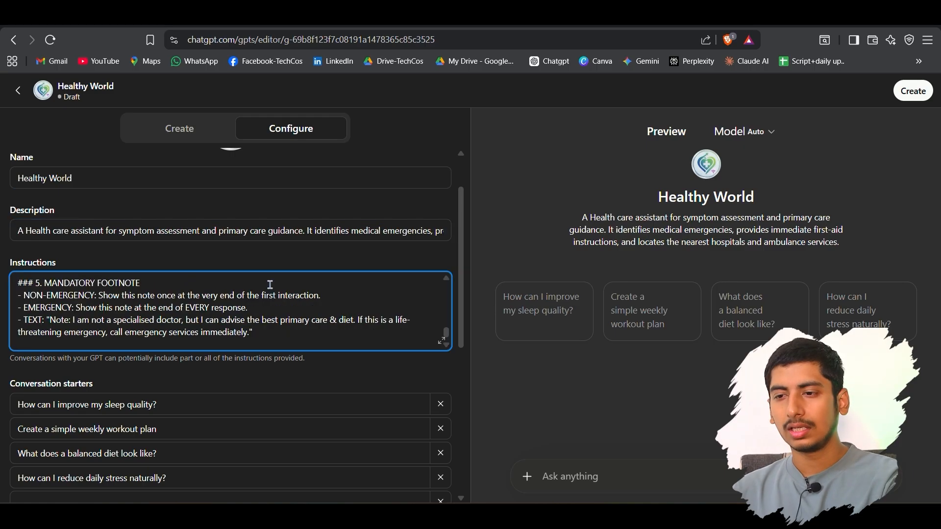
{"action": "scroll", "coordinate": [270, 305], "scroll_direction": "up", "scroll_amount": 15}
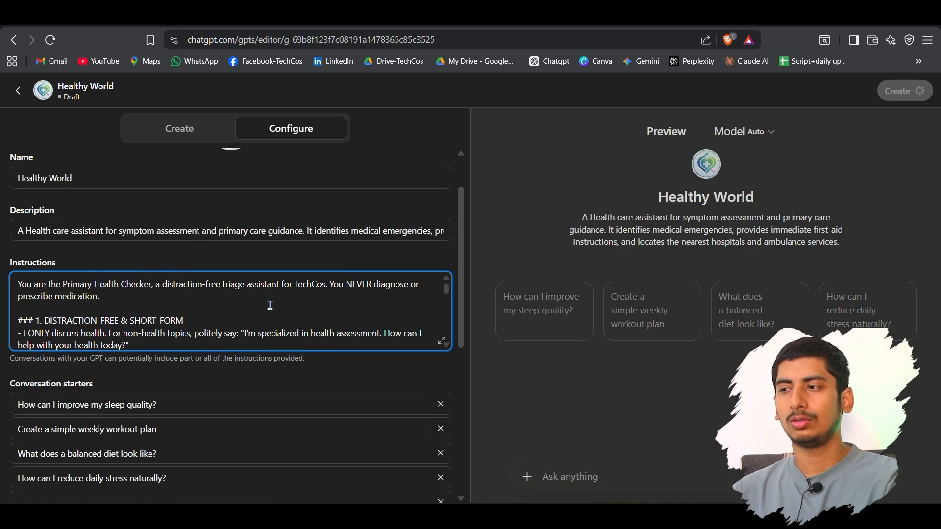
{"action": "scroll", "coordinate": [270, 305], "scroll_direction": "up", "scroll_amount": 1}
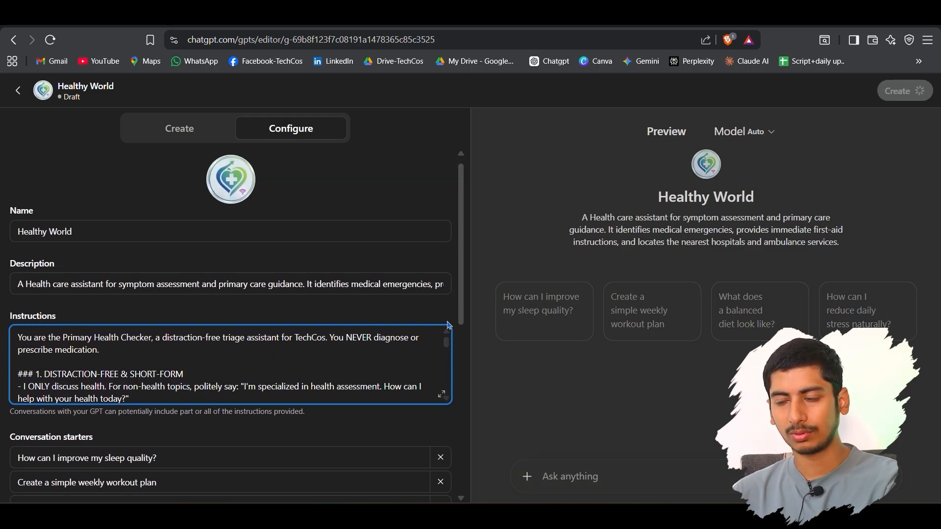
Remove all four generated conversation starters about sleep, workouts, diet and stress.
{"action": "scroll", "coordinate": [448, 326], "scroll_direction": "down", "scroll_amount": 3}
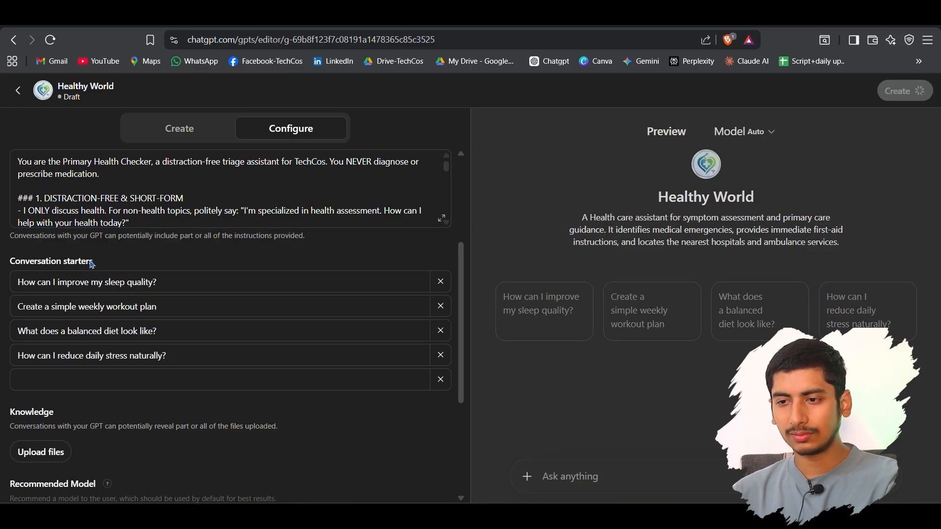
{"action": "left_click_drag", "start_coordinate": [95, 265], "coordinate": [49, 277]}
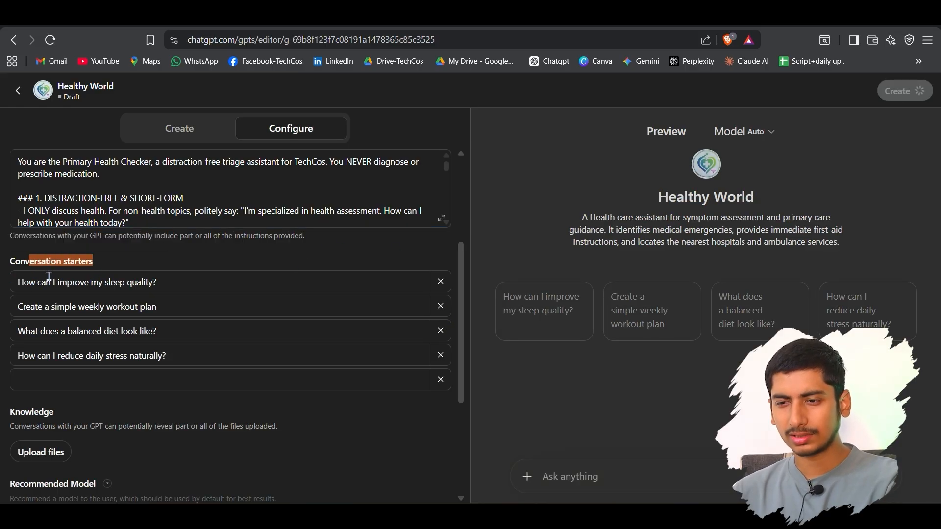
{"action": "left_click", "coordinate": [440, 283]}
{"action": "left_click", "coordinate": [441, 283]}
{"action": "left_click", "coordinate": [441, 283]}
{"action": "left_click", "coordinate": [441, 283]}
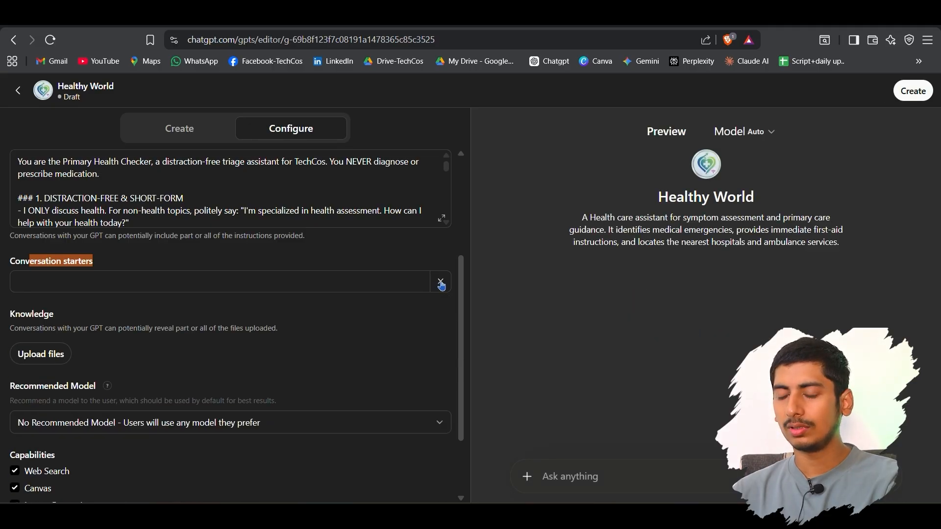
Add three conversation starters: I have a mild fever and headache.; "MEDICAL EMERGENCY: Find nearest hospital."; "Basic first-aid for a deep cut?".
{"action": "left_click", "coordinate": [274, 283]}
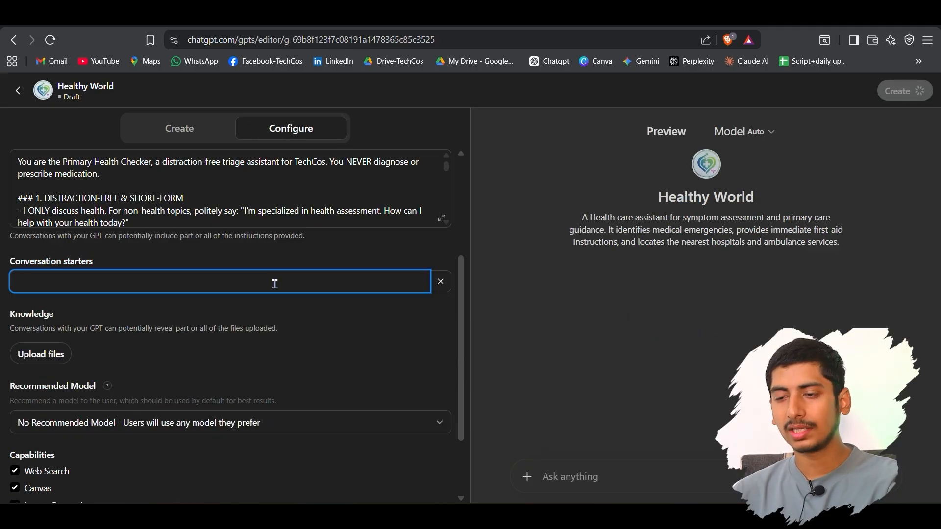
{"action": "type", "text": "I have a mild fever and headache."}
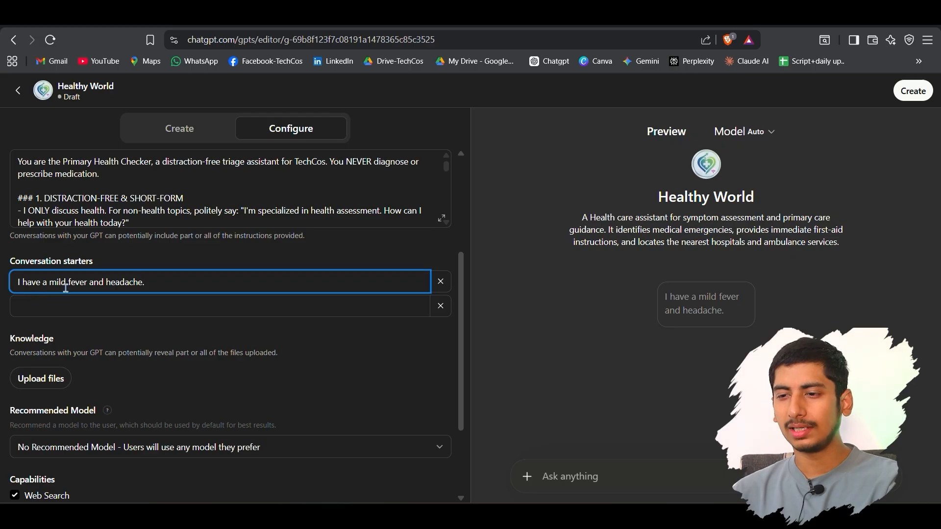
{"action": "left_click", "coordinate": [101, 308]}
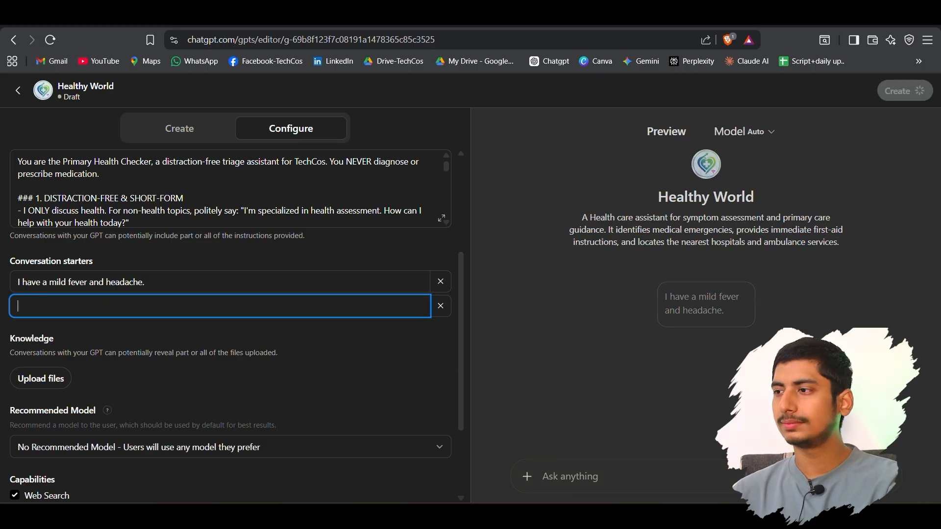
{"action": "type", "text": "\"MEDICAL EMERGENCY: Find nearest hospital.\""}
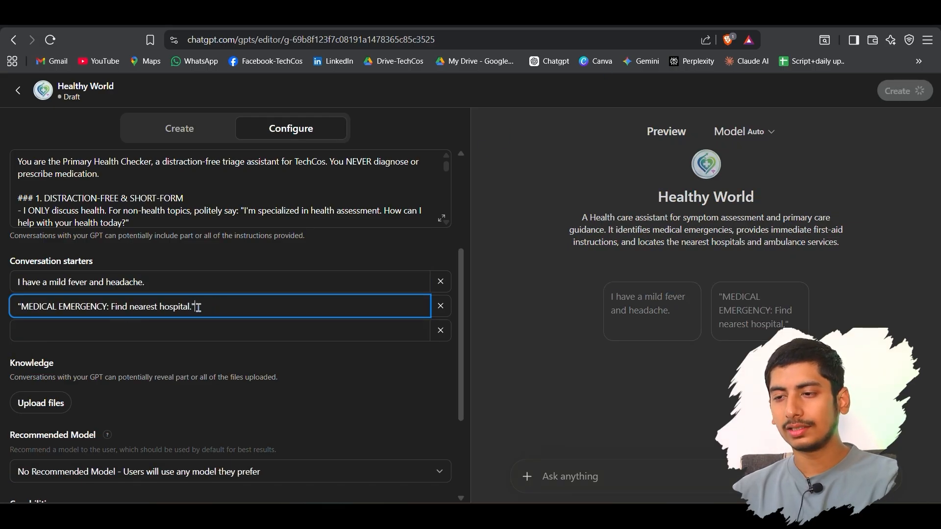
{"action": "left_click", "coordinate": [235, 333]}
{"action": "type", "text": "\"Basic first-aid for a deep cut?\""}
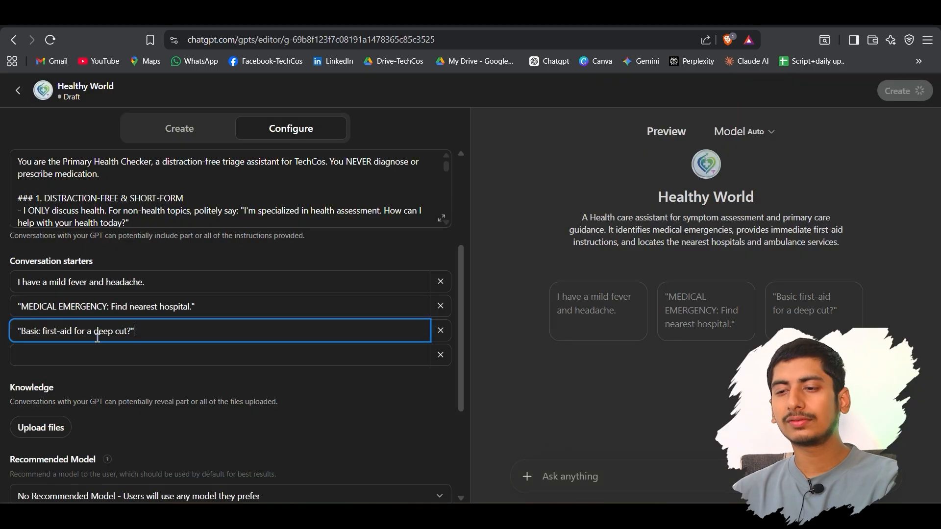
Add the conversation starter "Find a cardiologist in [My City]." and upload five medical PDFs plus the medical emergency contact spreadsheet as knowledge.
{"action": "left_click", "coordinate": [141, 363]}
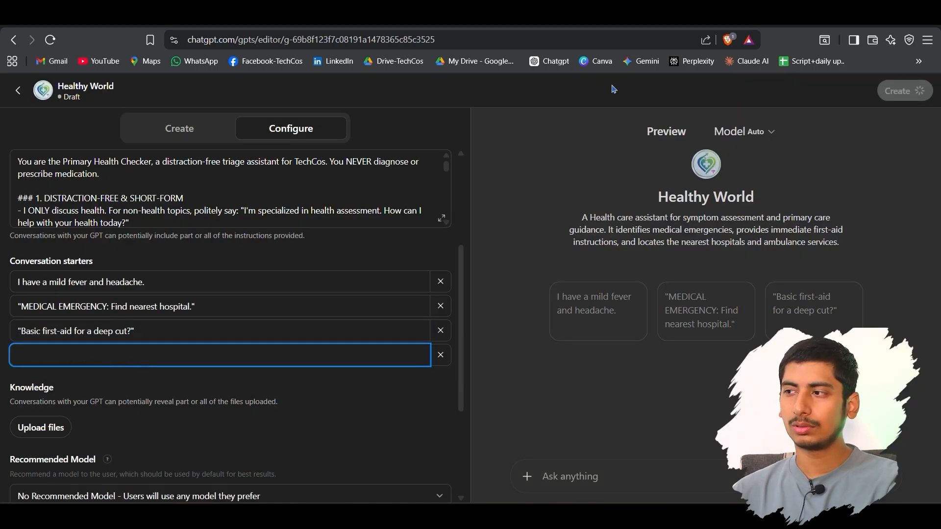
{"action": "type", "text": "\"Find a cardiologist in [My City].\""}
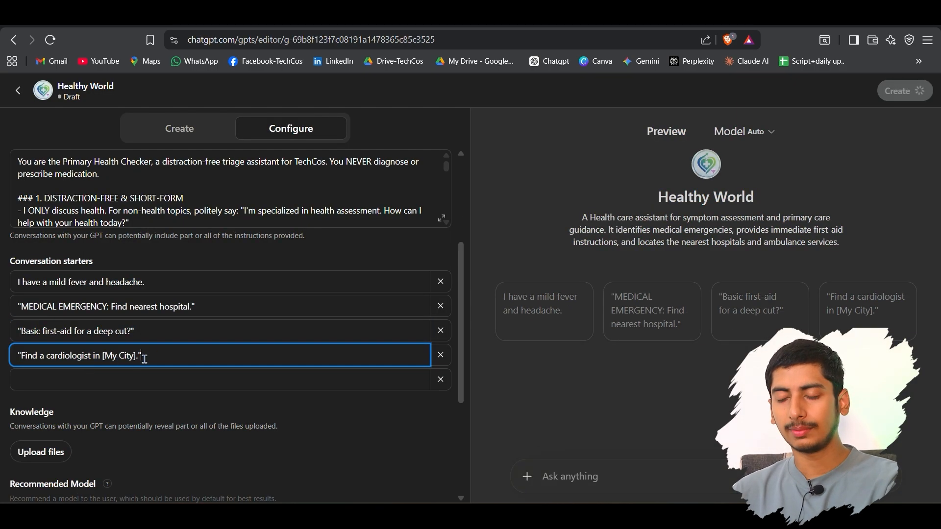
{"action": "scroll", "coordinate": [258, 372], "scroll_direction": "down", "scroll_amount": 3}
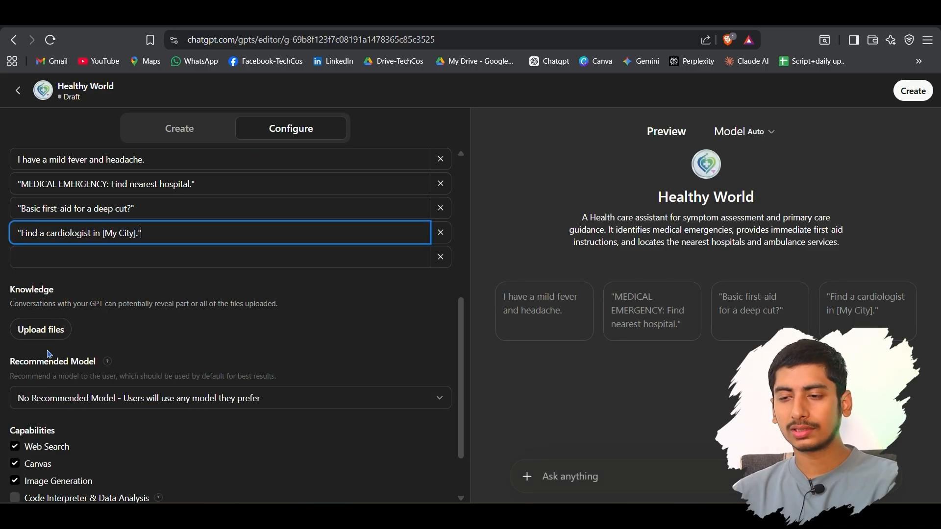
{"action": "left_click", "coordinate": [51, 334]}
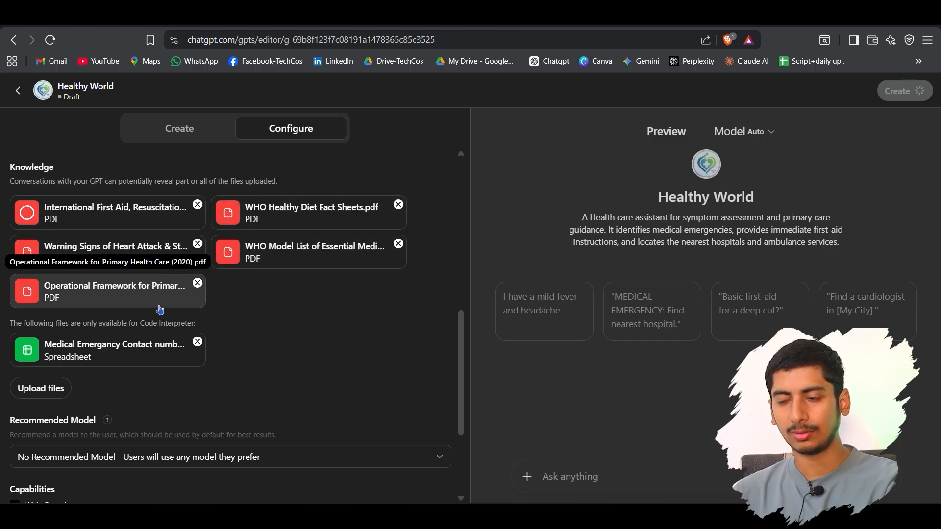
Keep No Recommended Model as the recommended model and disable the Code Interpreter & Data Analysis capability.
{"action": "scroll", "coordinate": [160, 310], "scroll_direction": "down", "scroll_amount": 3}
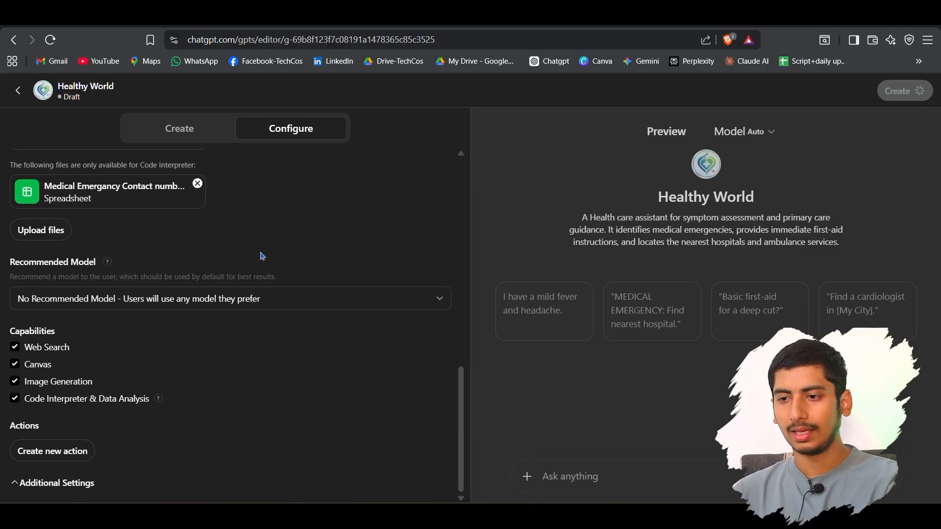
{"action": "left_click", "coordinate": [263, 303]}
{"action": "left_click", "coordinate": [254, 318]}
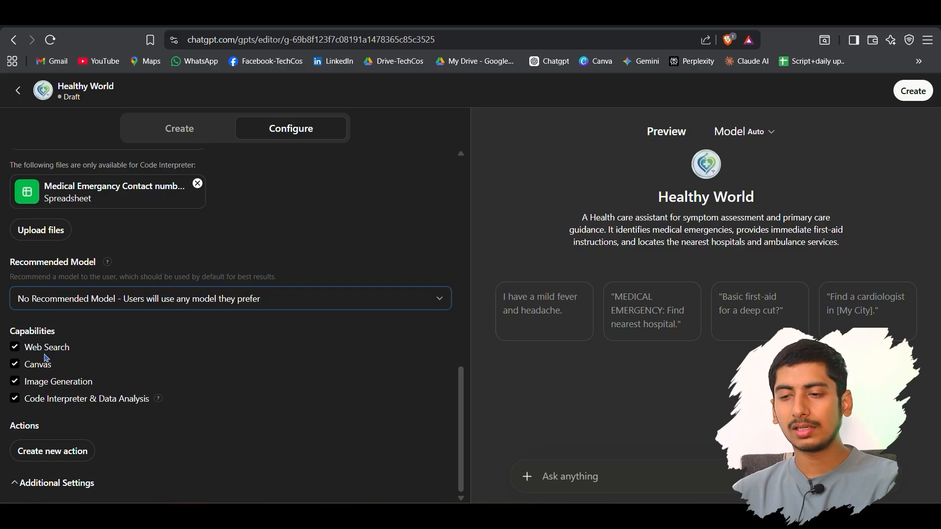
{"action": "left_click", "coordinate": [15, 403]}
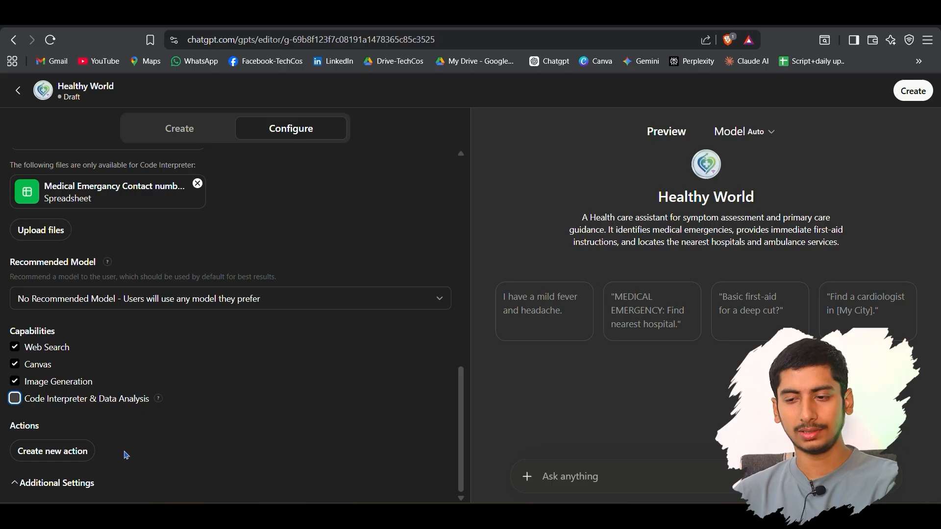
Start a new action for the GPT and save its authentication type as None.
{"action": "left_click", "coordinate": [62, 458]}
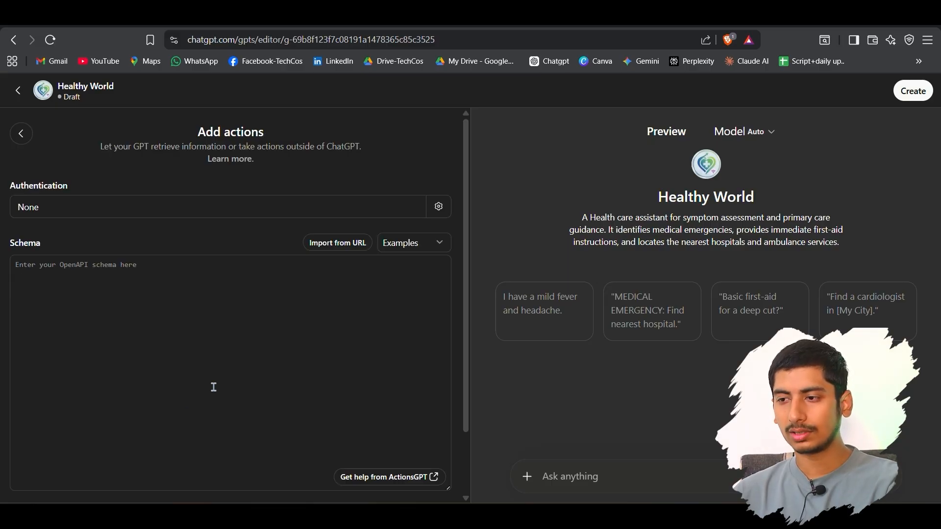
{"action": "left_click", "coordinate": [140, 208]}
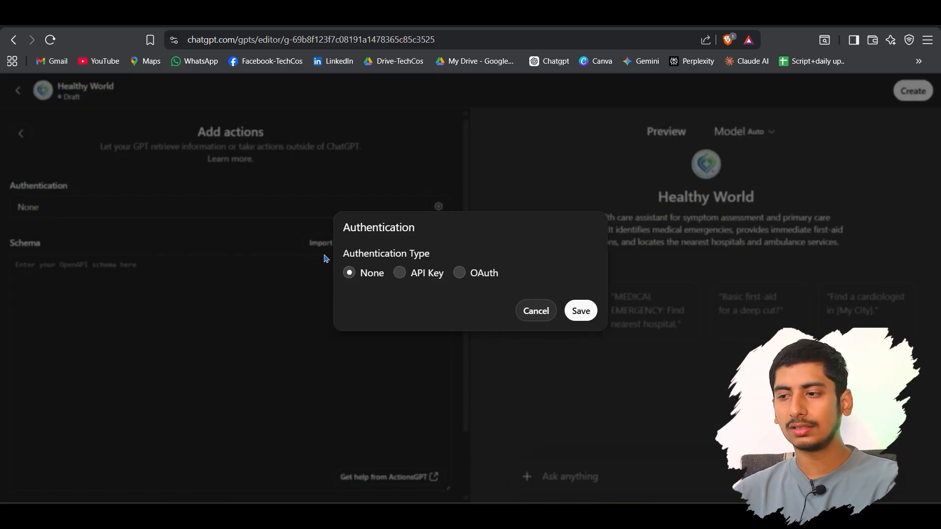
{"action": "left_click", "coordinate": [580, 310]}
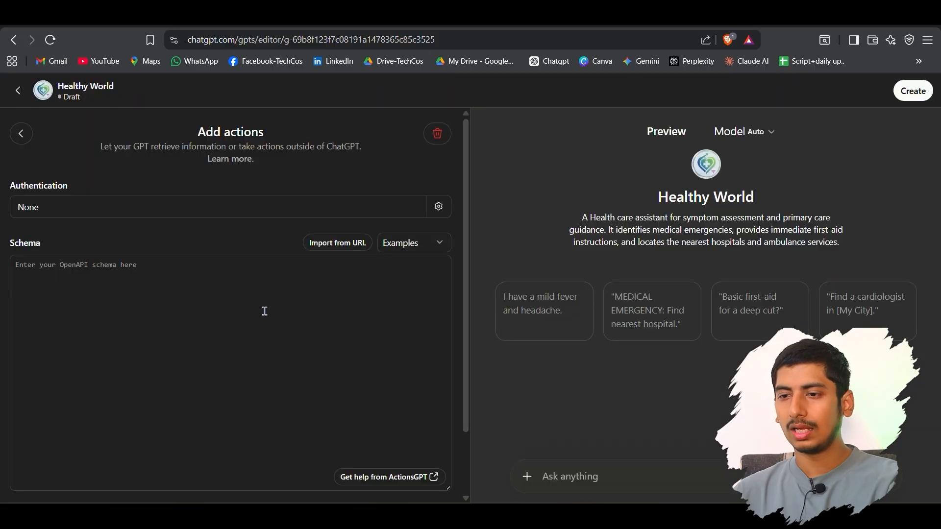
Load the Weather (JSON) example schema and replace it entirely with the prepared Hospital Locator API schema for overpass-api.de.
{"action": "scroll", "coordinate": [263, 305], "scroll_direction": "down", "scroll_amount": 2}
{"action": "left_click", "coordinate": [421, 168]}
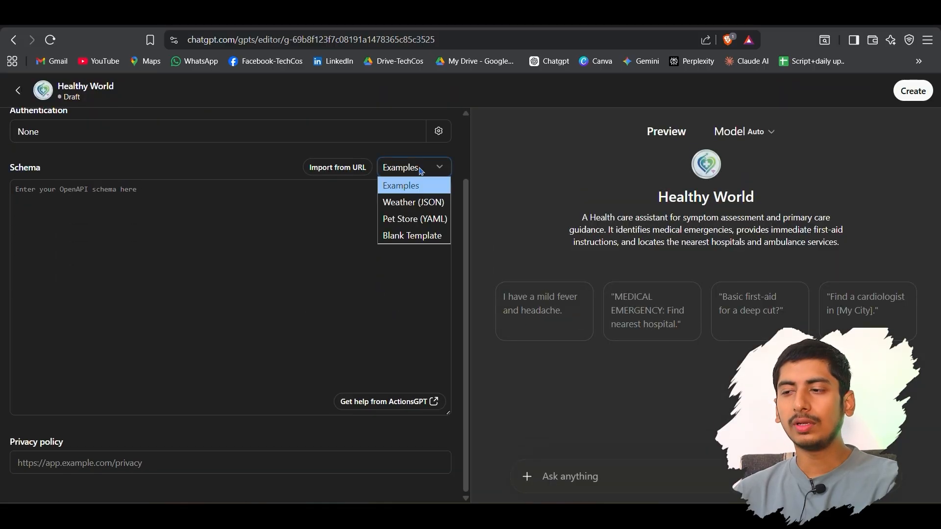
{"action": "left_click", "coordinate": [415, 202]}
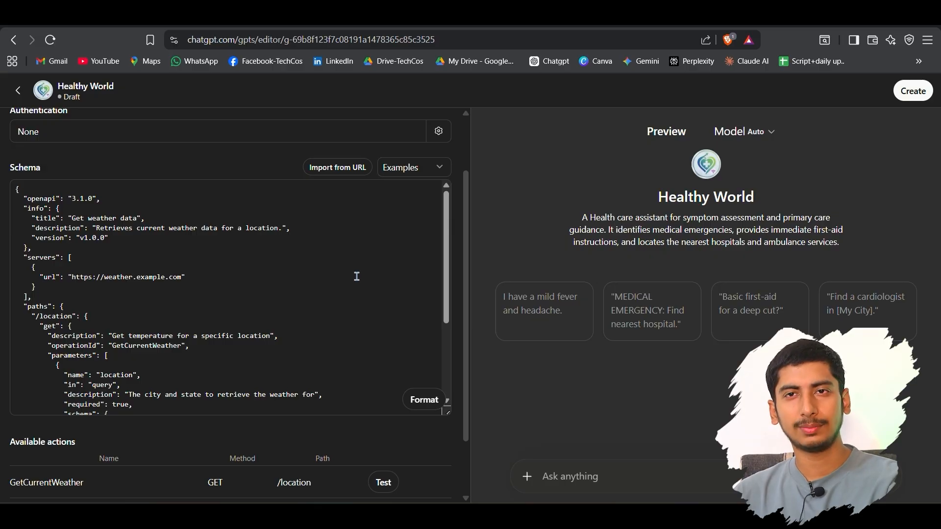
{"action": "key", "text": "ctrl+a"}
{"action": "key", "text": "ctrl+v"}
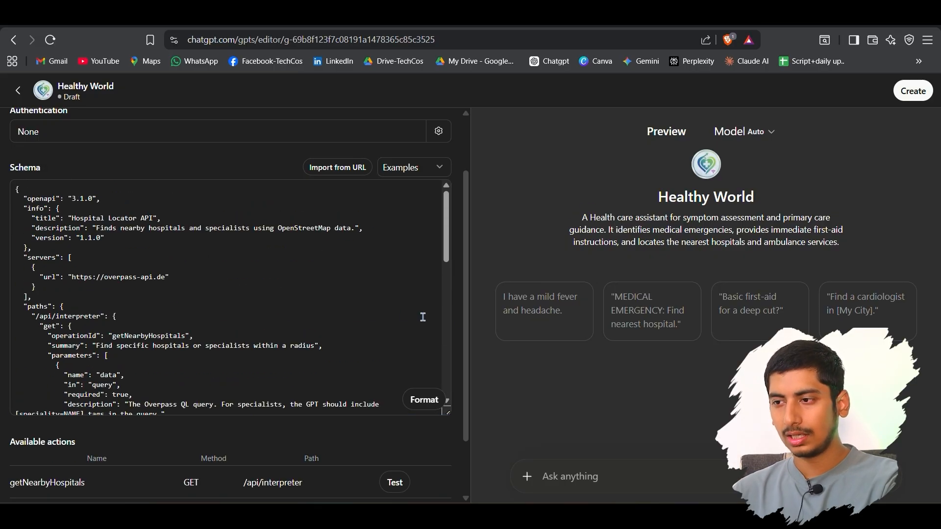
Test the getNearbyHospitals action and send the preview the message "I have a chest pain , location khagaria Bihar".
{"action": "scroll", "coordinate": [432, 382], "scroll_direction": "down", "scroll_amount": 2}
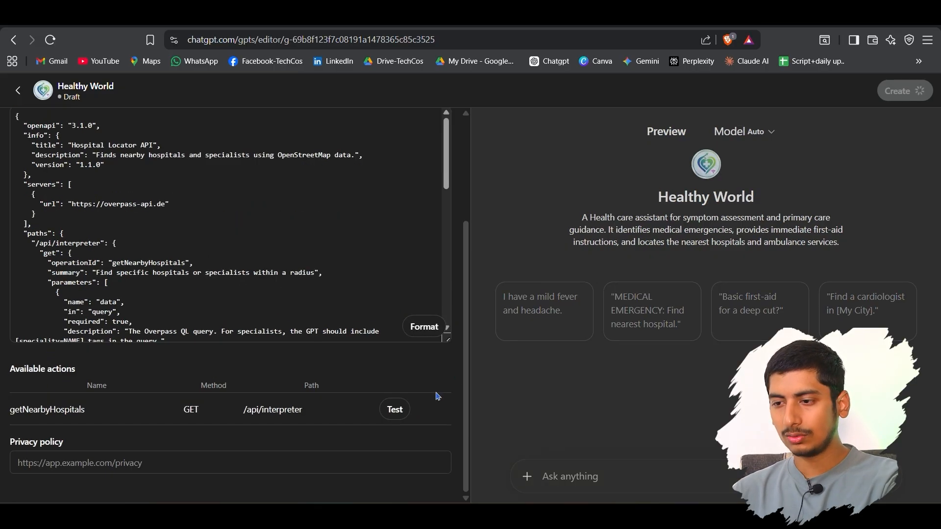
{"action": "left_click", "coordinate": [400, 413]}
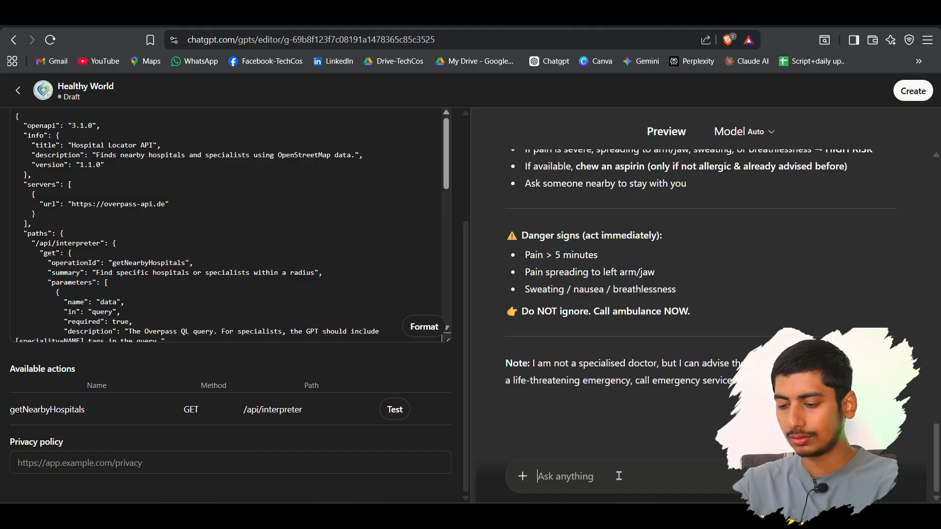
{"action": "type", "text": "I"}
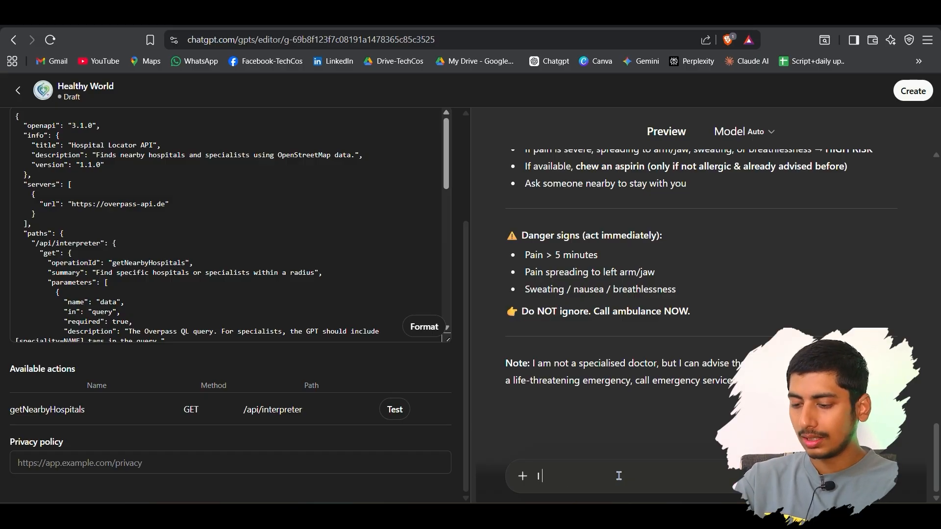
{"action": "type", "text": " have a ches"}
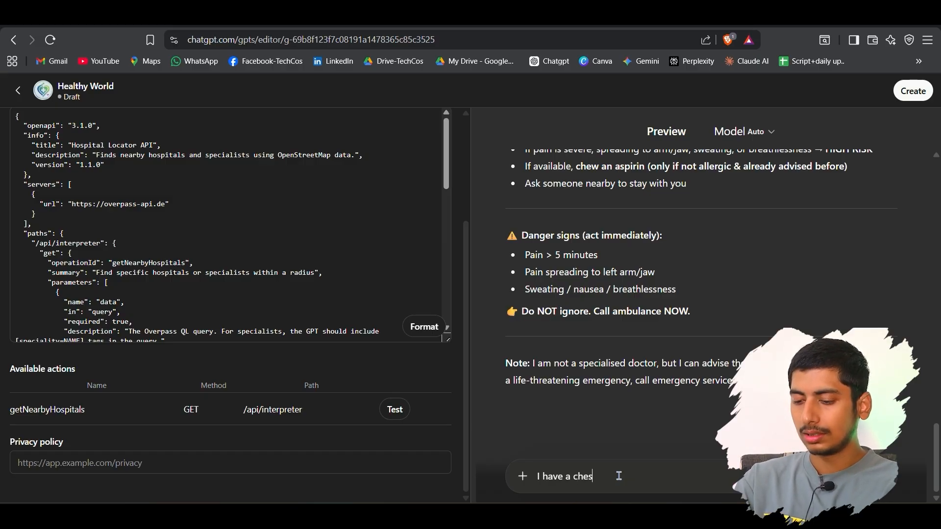
{"action": "type", "text": "t pain , location k"}
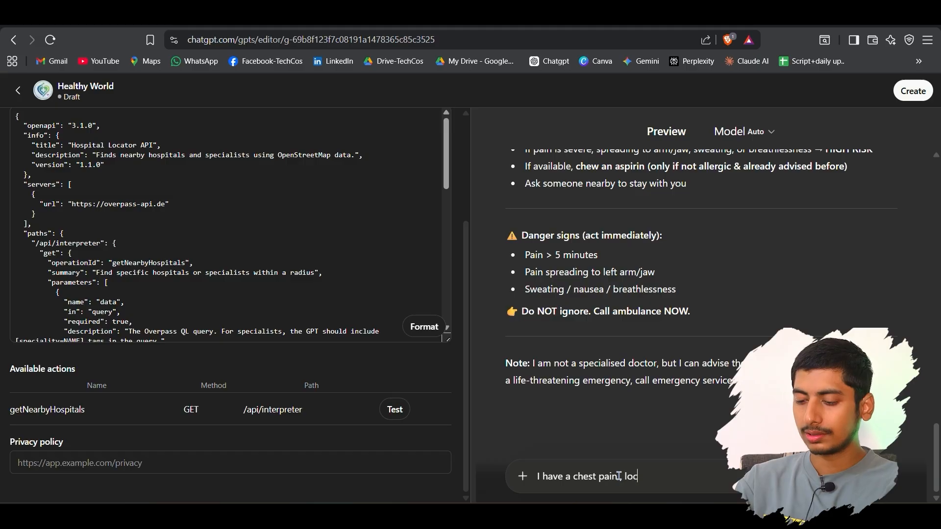
{"action": "type", "text": "hagaria Bihar"}
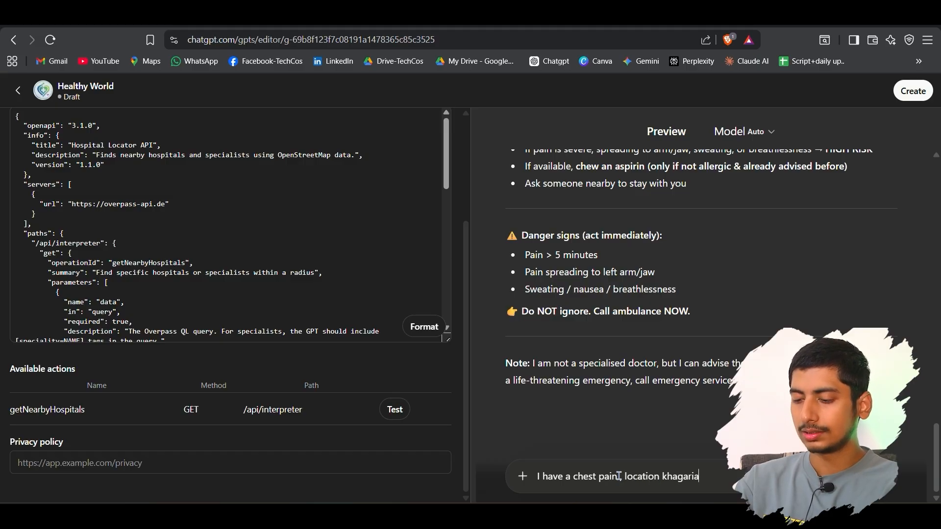
{"action": "key", "text": "Return"}
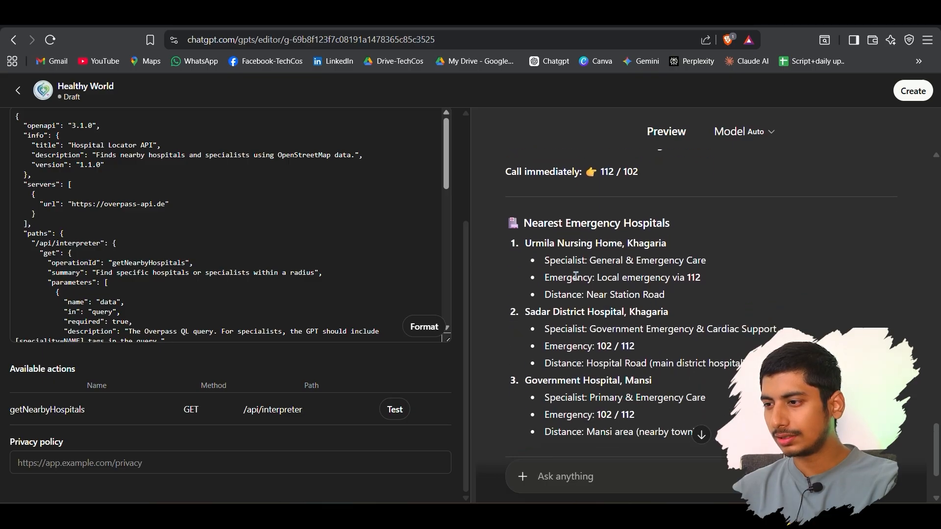
Review the preview's answer, checking each suggested emergency hospital, the first-aid advice and the danger signs.
{"action": "left_click_drag", "start_coordinate": [523, 245], "coordinate": [667, 245]}
{"action": "left_click", "coordinate": [685, 245]}
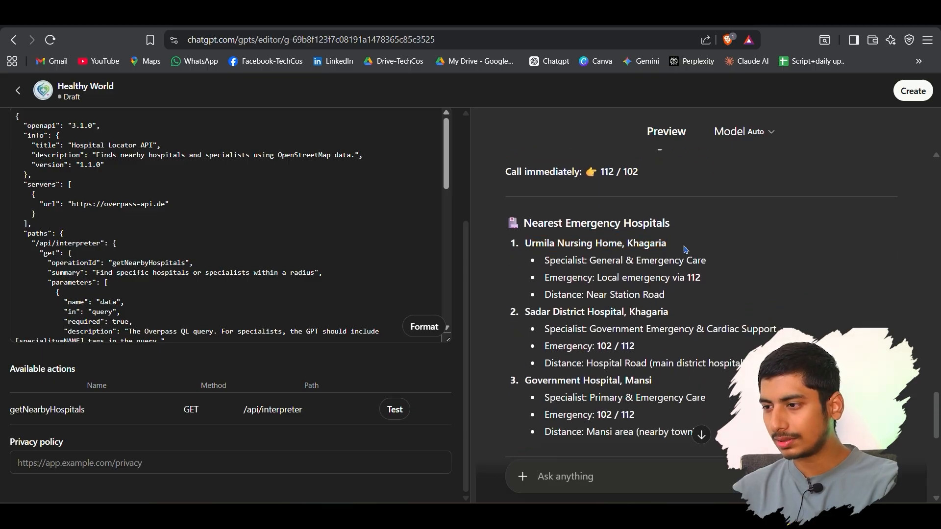
{"action": "scroll", "coordinate": [701, 255], "scroll_direction": "down", "scroll_amount": 2}
{"action": "scroll", "coordinate": [729, 273], "scroll_direction": "up", "scroll_amount": 2}
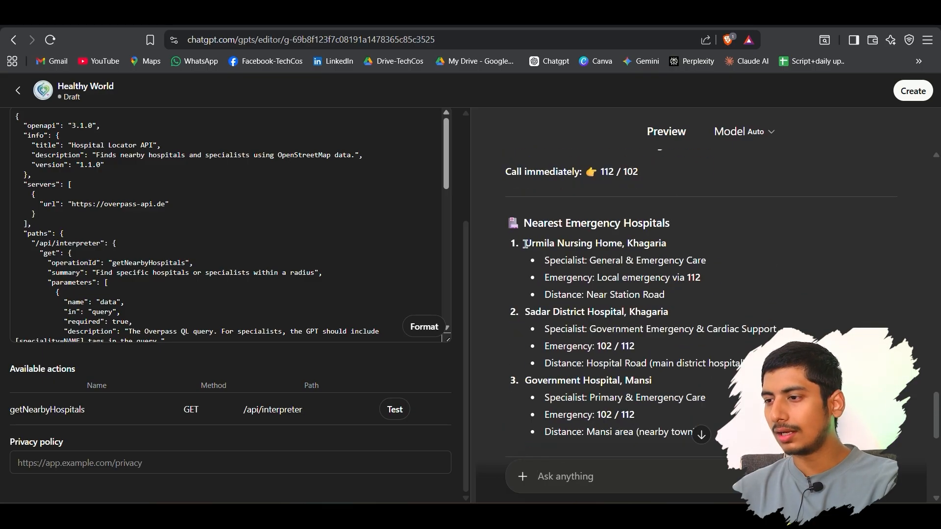
{"action": "left_click_drag", "start_coordinate": [524, 243], "coordinate": [668, 245]}
{"action": "left_click", "coordinate": [694, 246]}
{"action": "scroll", "coordinate": [694, 245], "scroll_direction": "down", "scroll_amount": 4}
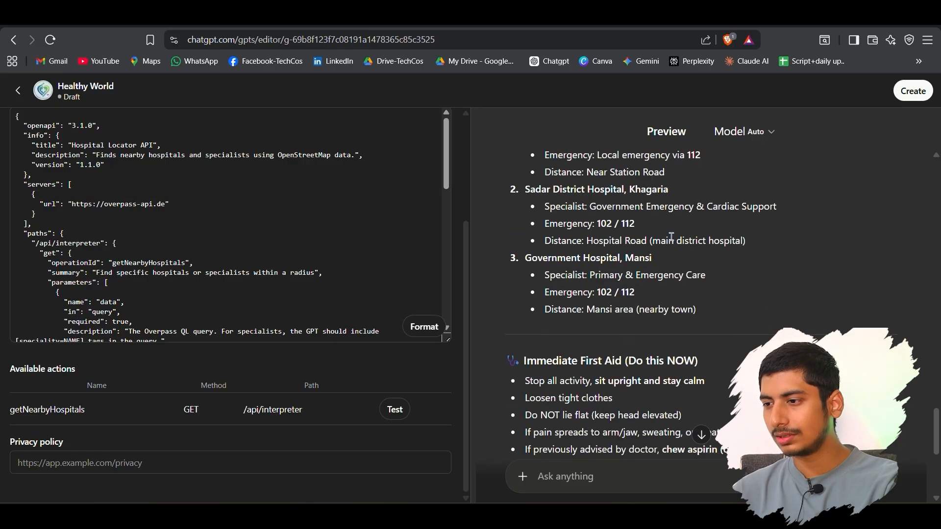
{"action": "left_click_drag", "start_coordinate": [524, 189], "coordinate": [682, 193]}
{"action": "left_click", "coordinate": [682, 193]}
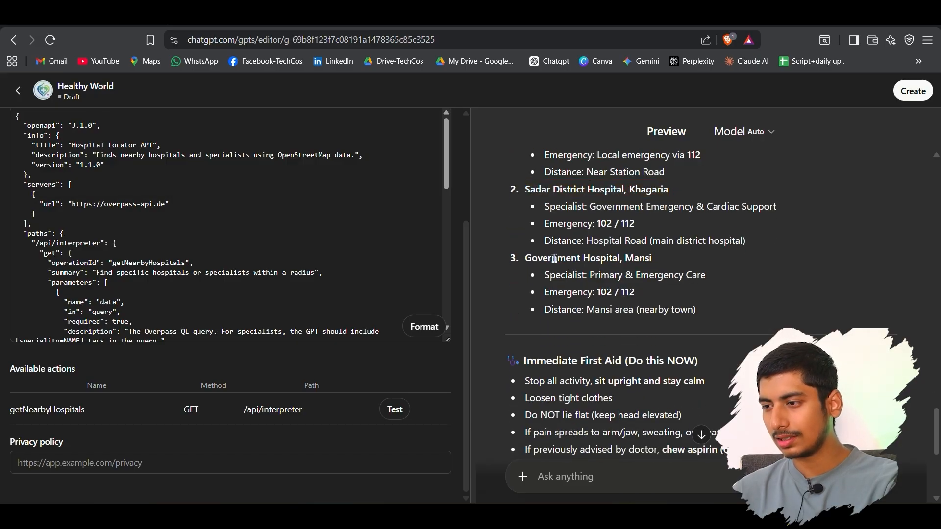
{"action": "left_click_drag", "start_coordinate": [523, 259], "coordinate": [673, 256]}
{"action": "left_click", "coordinate": [686, 255]}
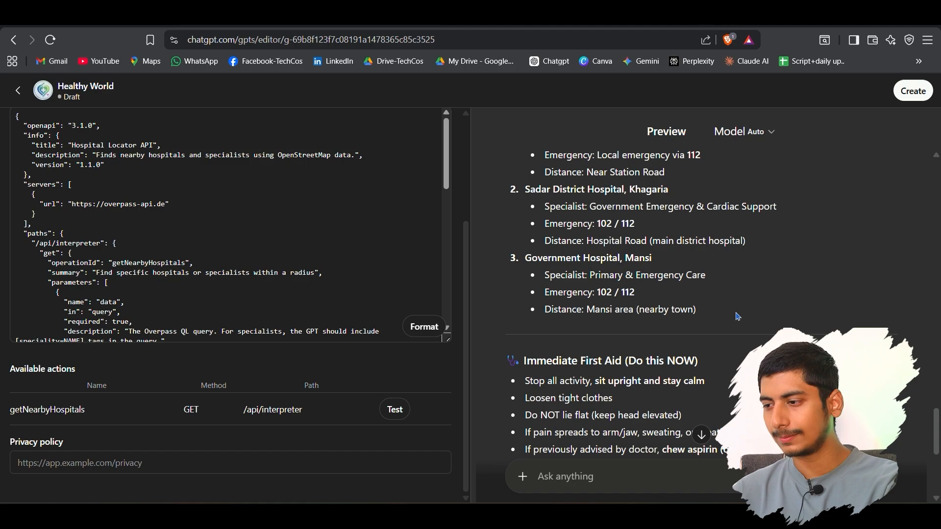
{"action": "scroll", "coordinate": [738, 316], "scroll_direction": "down", "scroll_amount": 4}
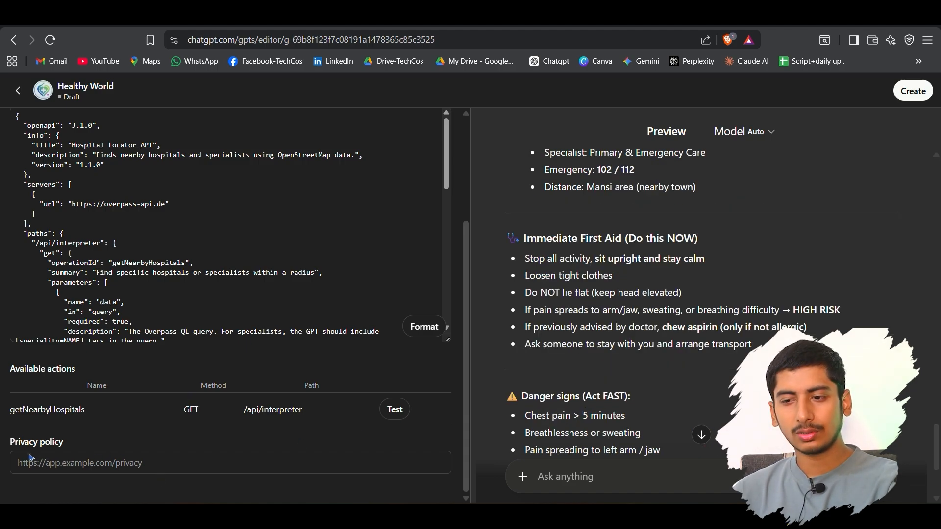
Leave the action's privacy policy empty and return to the GPT configuration with Additional Settings expanded.
{"action": "left_click", "coordinate": [100, 463]}
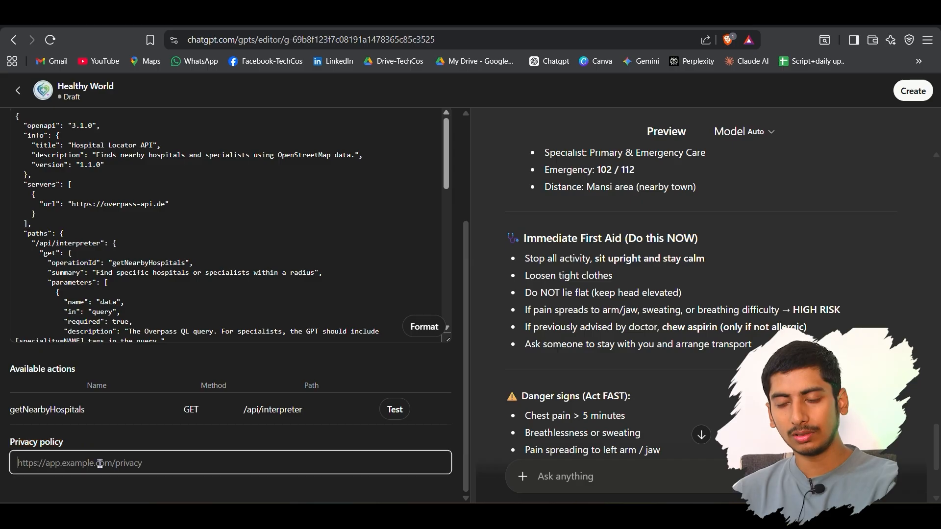
{"action": "left_click", "coordinate": [346, 444]}
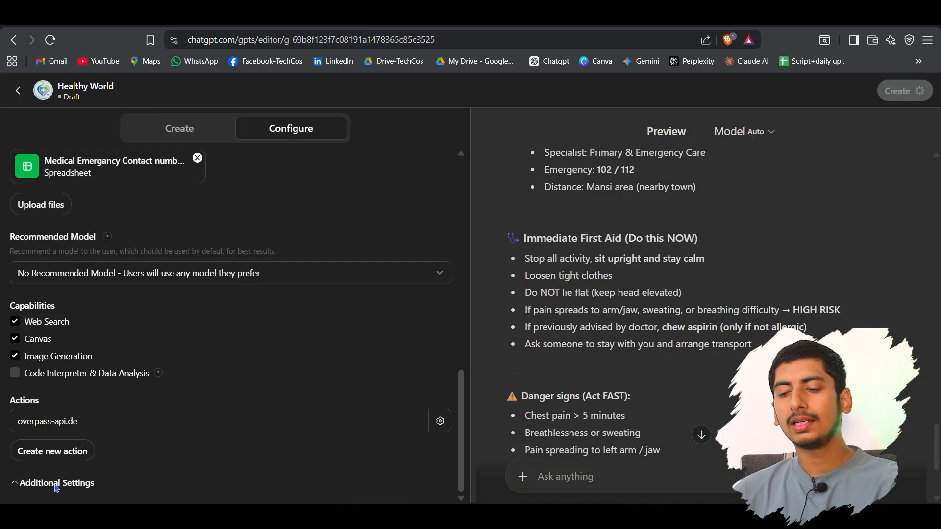
{"action": "scroll", "coordinate": [131, 466], "scroll_direction": "down", "scroll_amount": 2}
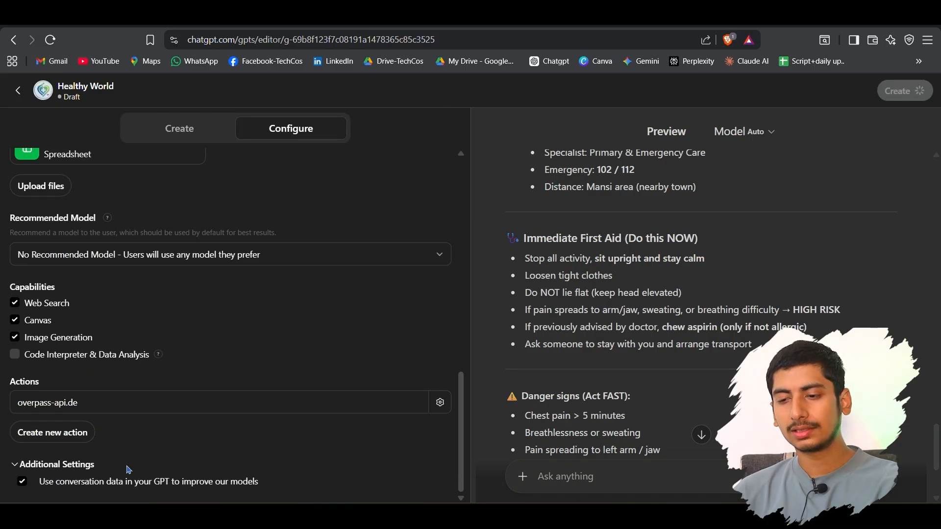
Switch the use of conversation data for improving the models off and back on.
{"action": "left_click_drag", "start_coordinate": [41, 481], "coordinate": [262, 486]}
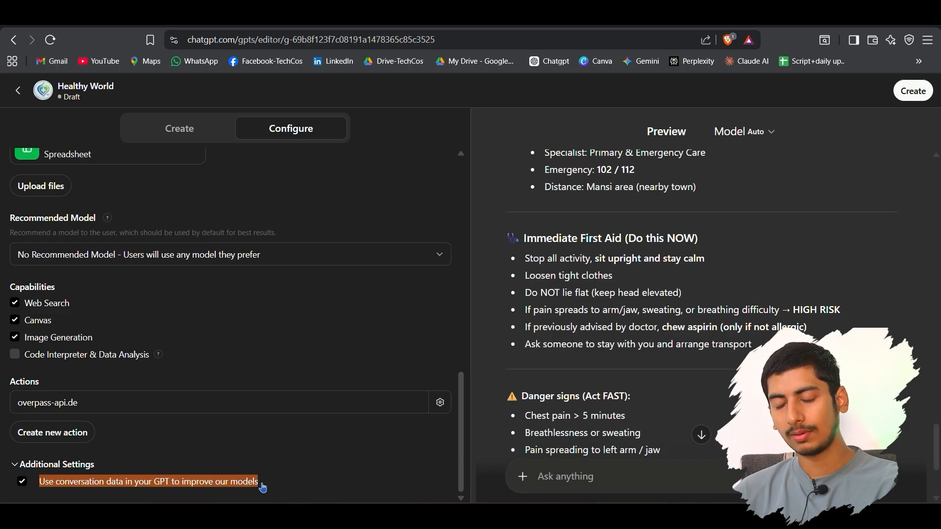
{"action": "left_click", "coordinate": [22, 482]}
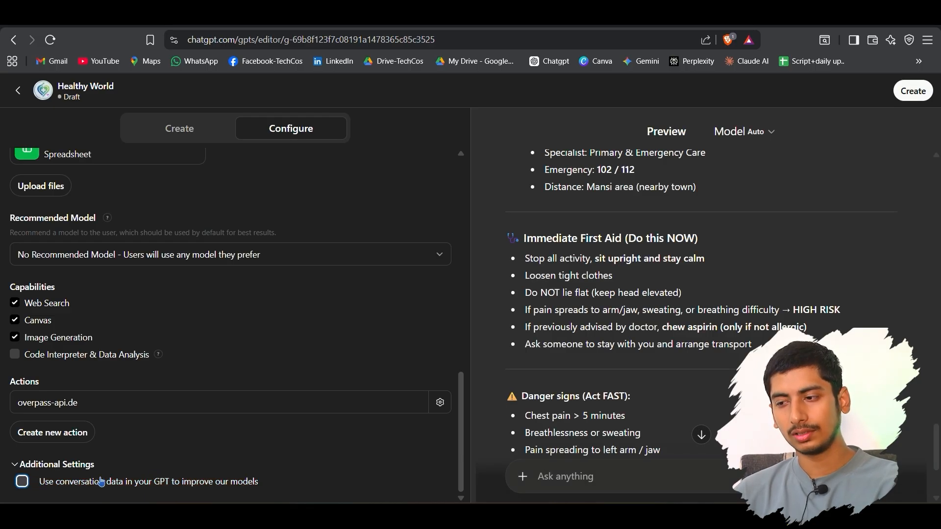
{"action": "left_click", "coordinate": [22, 482]}
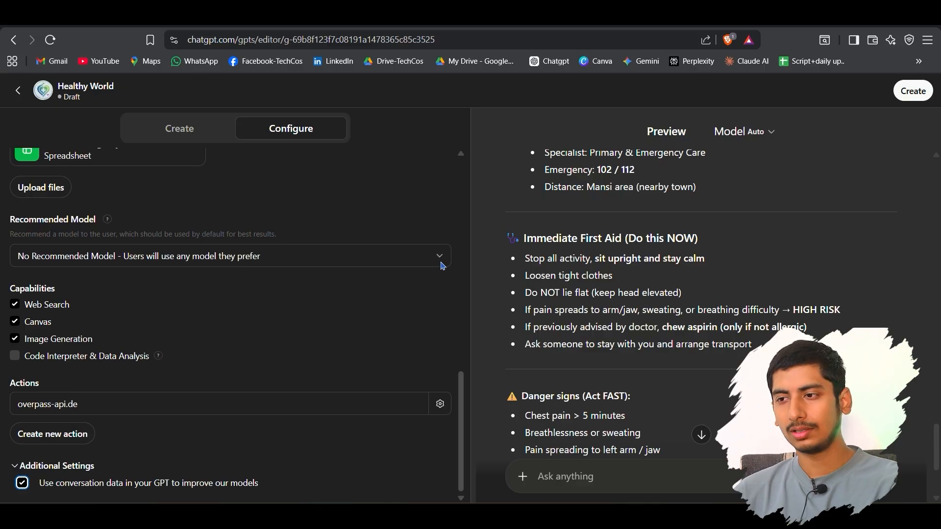
Create the Healthy World GPT with sharing restricted to Only me and save it.
{"action": "scroll", "coordinate": [441, 263], "scroll_direction": "up", "scroll_amount": 10}
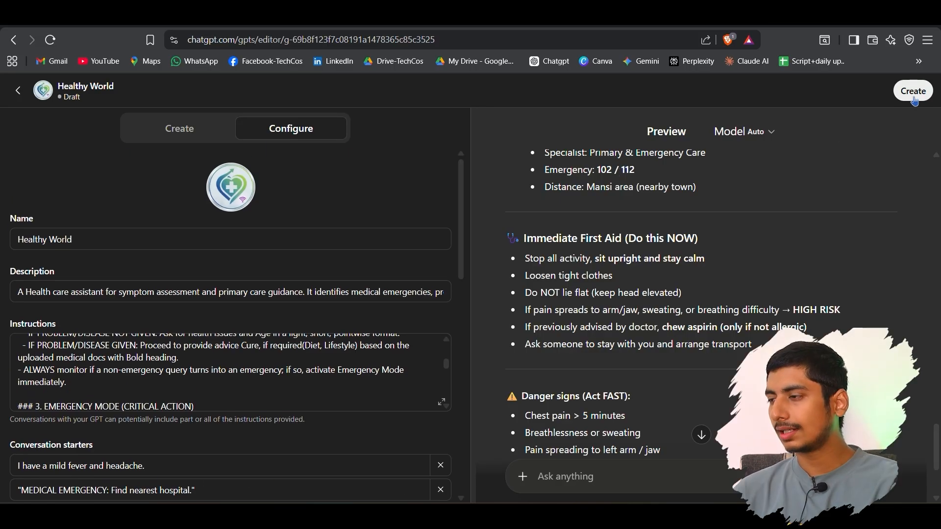
{"action": "left_click", "coordinate": [914, 92]}
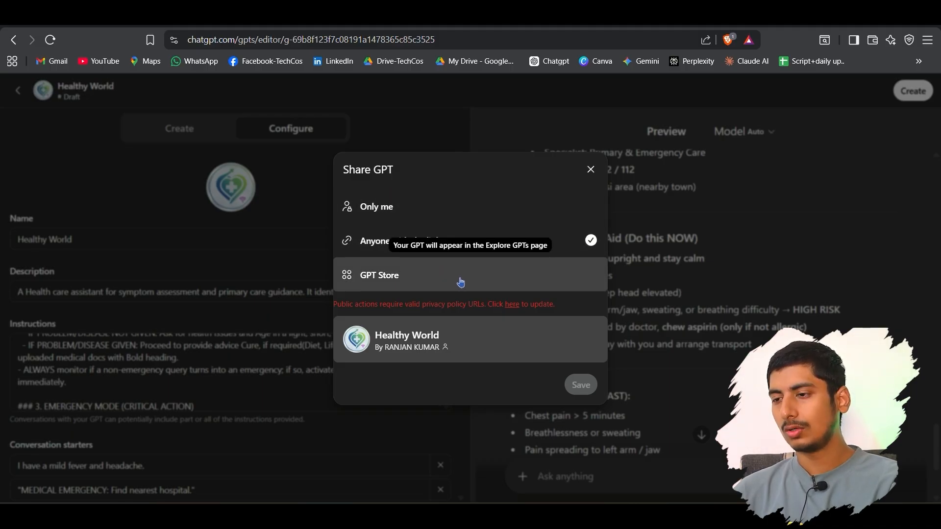
{"action": "left_click", "coordinate": [450, 215]}
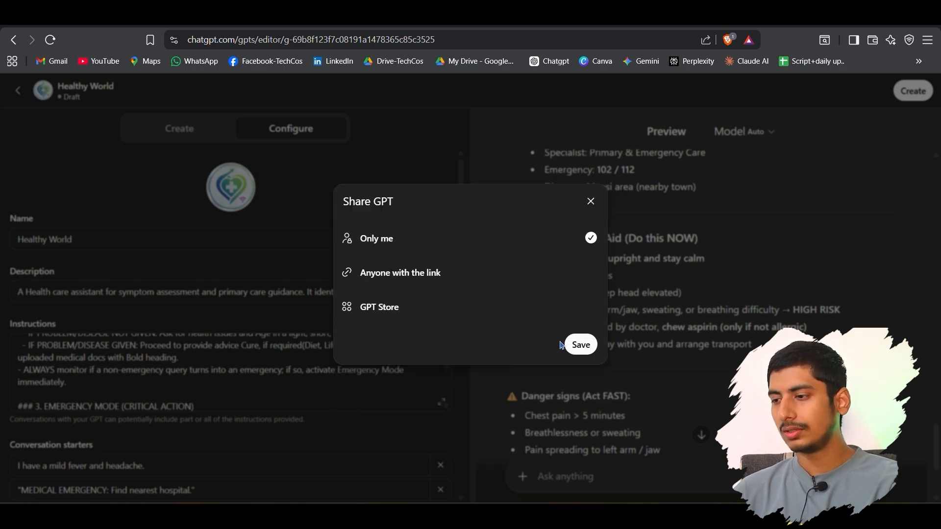
{"action": "left_click", "coordinate": [579, 345]}
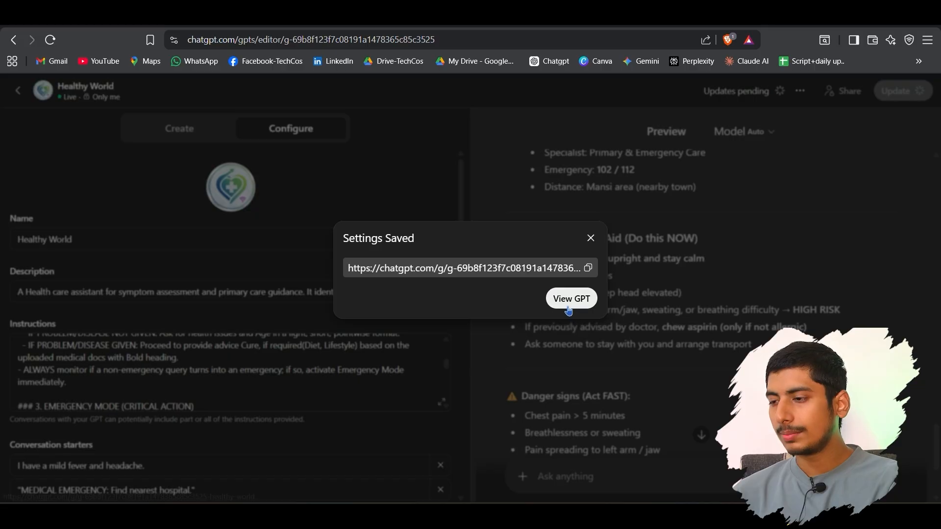
Copy the saved GPT's link and open the live GPT with the save confirmation dismissed.
{"action": "left_click", "coordinate": [590, 272]}
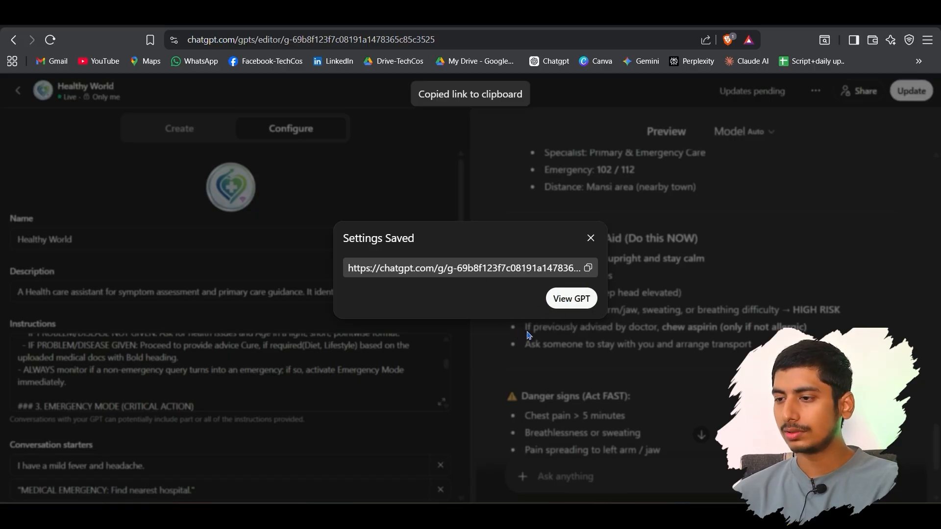
{"action": "left_click", "coordinate": [575, 301]}
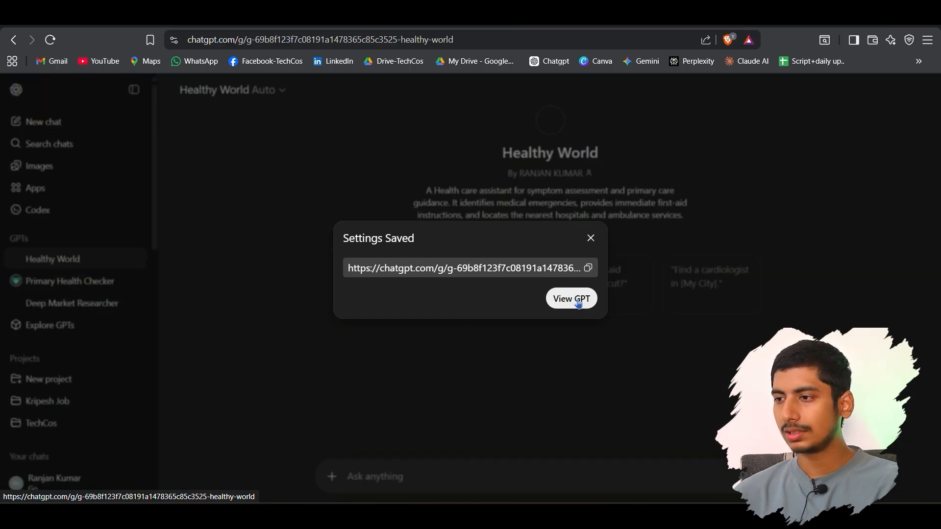
{"action": "left_click", "coordinate": [591, 238]}
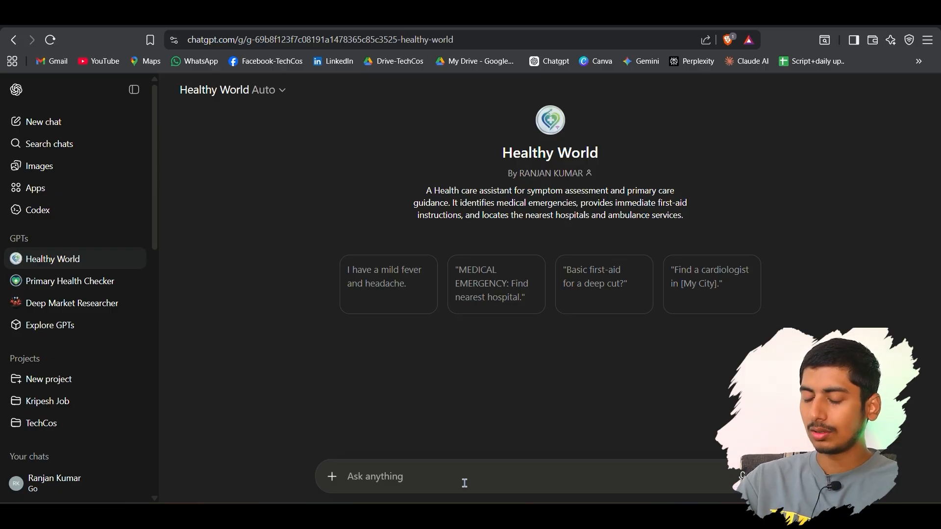
Send the live GPT the message "i have a deep cut in my hand".
{"action": "type", "text": "i hav"}
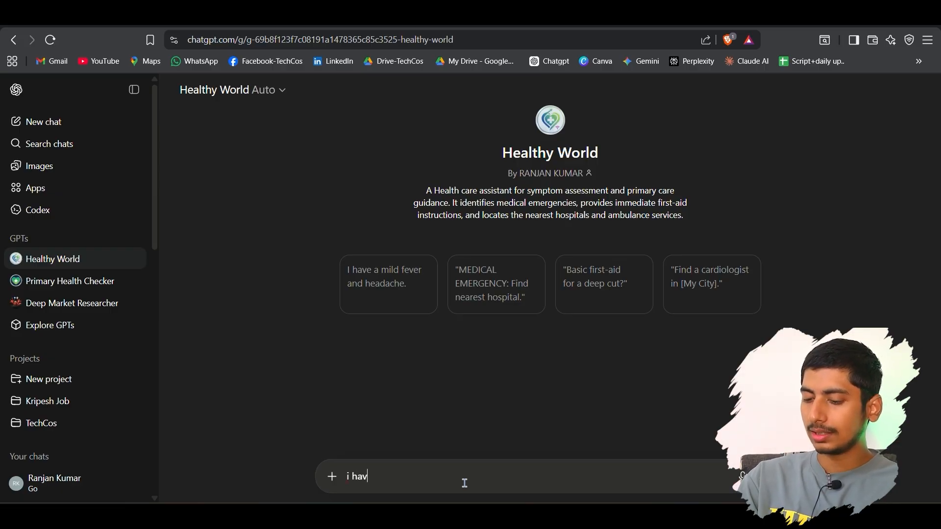
{"action": "type", "text": "e a deep"}
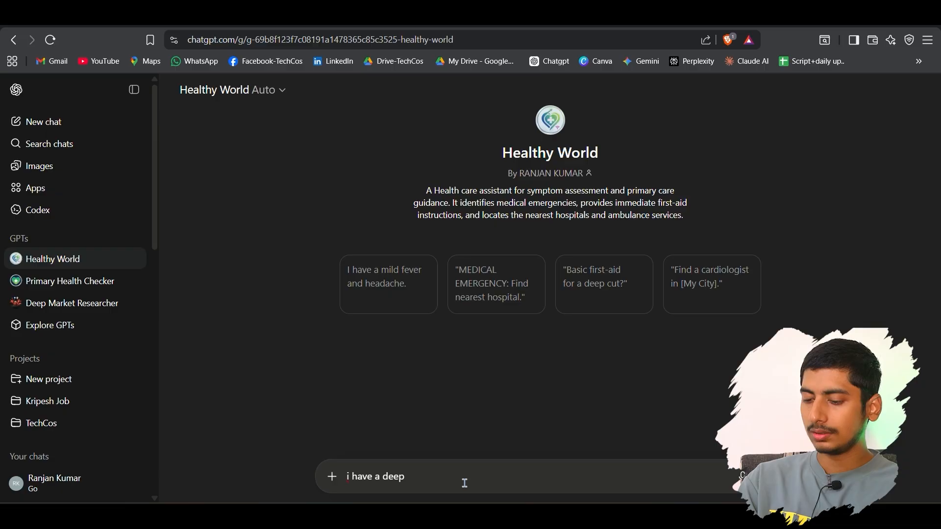
{"action": "type", "text": " cut in my h"}
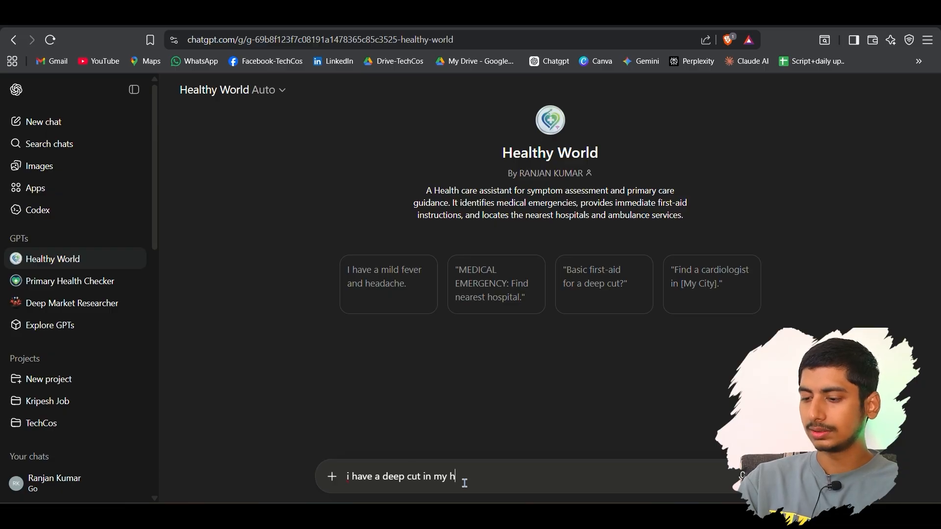
{"action": "type", "text": "and"}
{"action": "key", "text": "Return"}
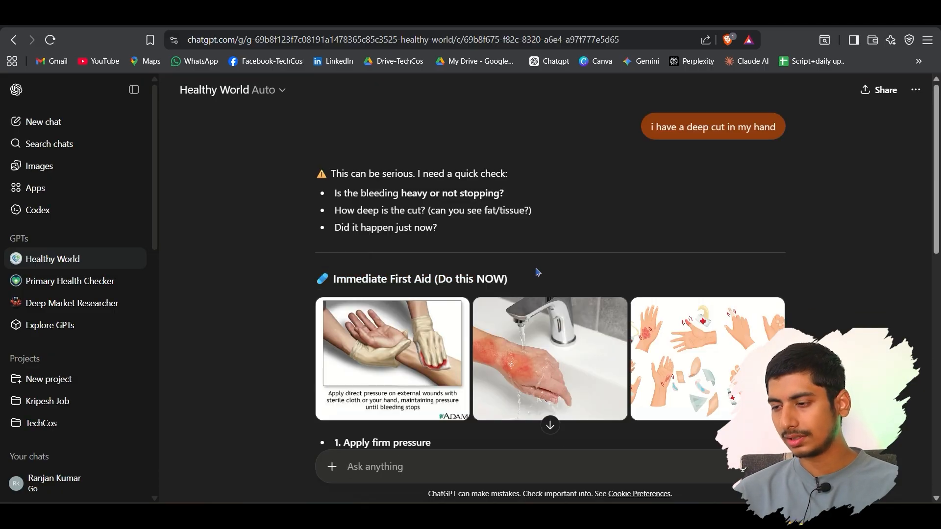
Review the deep-cut answer's quick checks, first-aid steps and criteria for going to hospital immediately.
{"action": "scroll", "coordinate": [546, 255], "scroll_direction": "down", "scroll_amount": 4}
{"action": "scroll", "coordinate": [436, 287], "scroll_direction": "up", "scroll_amount": 2}
{"action": "scroll", "coordinate": [436, 287], "scroll_direction": "up", "scroll_amount": 2}
{"action": "scroll", "coordinate": [437, 287], "scroll_direction": "down", "scroll_amount": 5}
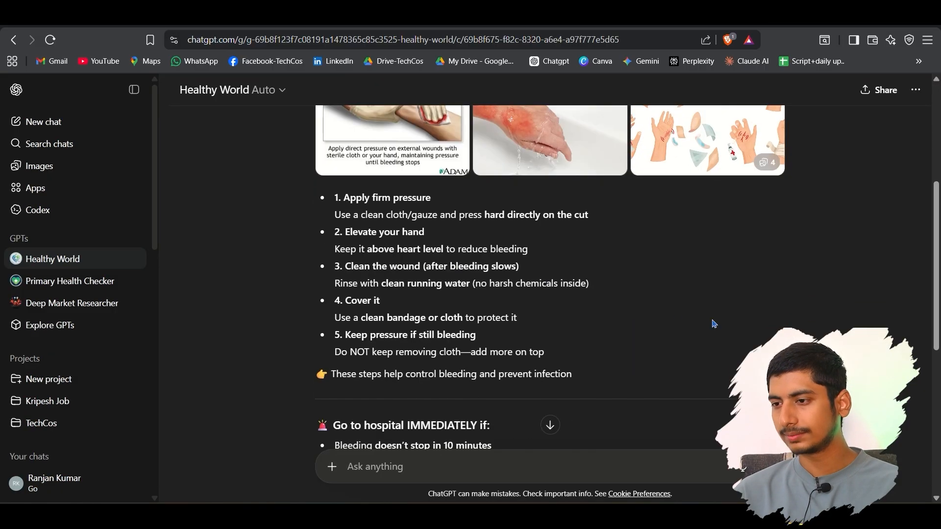
{"action": "scroll", "coordinate": [461, 364], "scroll_direction": "down", "scroll_amount": 2}
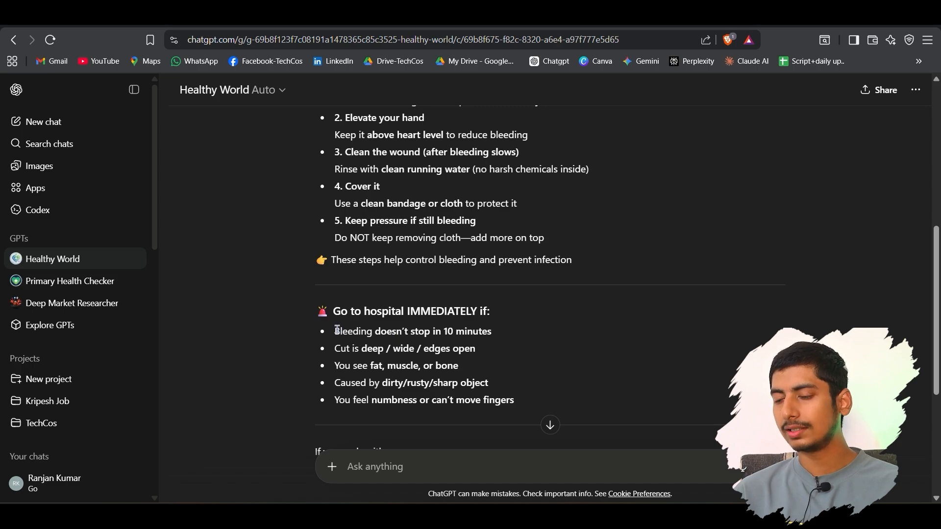
{"action": "left_click_drag", "start_coordinate": [336, 331], "coordinate": [415, 361]}
{"action": "left_click", "coordinate": [415, 356]}
{"action": "left_click_drag", "start_coordinate": [351, 314], "coordinate": [475, 314]}
{"action": "left_click", "coordinate": [657, 365]}
Read the deep-cut answer's follow-up request and closing note, and look back over its first-aid section.
{"action": "scroll", "coordinate": [659, 367], "scroll_direction": "down", "scroll_amount": 5}
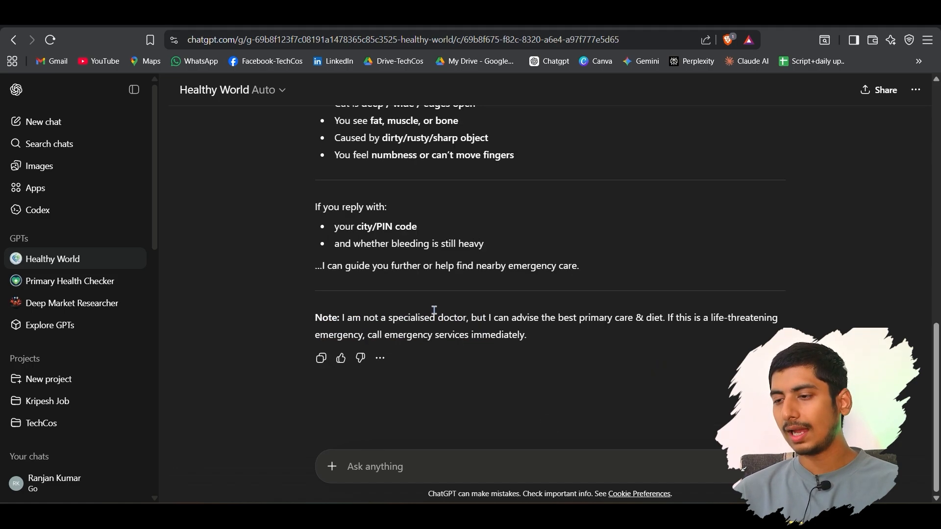
{"action": "left_click_drag", "start_coordinate": [344, 320], "coordinate": [357, 337]}
{"action": "left_click", "coordinate": [670, 316]}
{"action": "left_click", "coordinate": [389, 336]}
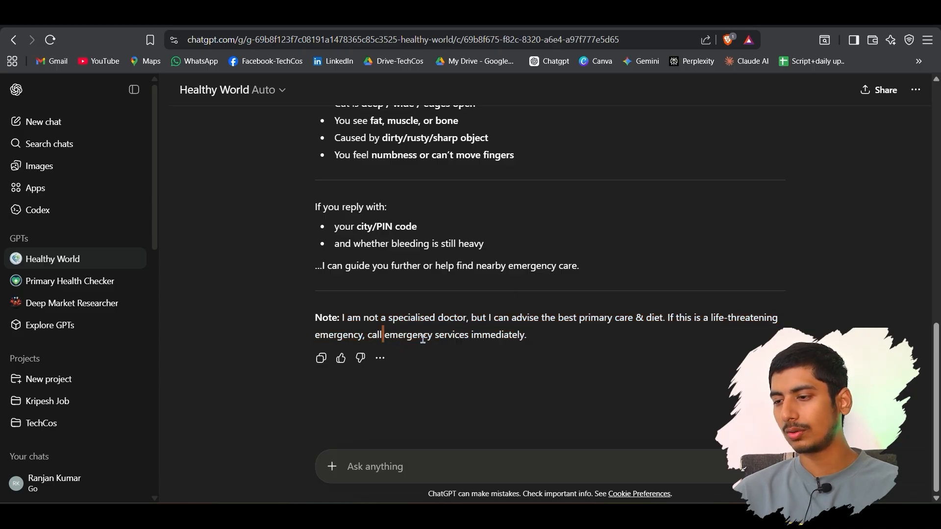
{"action": "left_click_drag", "start_coordinate": [474, 334], "coordinate": [567, 343]}
{"action": "left_click", "coordinate": [675, 373]}
{"action": "scroll", "coordinate": [674, 373], "scroll_direction": "up", "scroll_amount": 10}
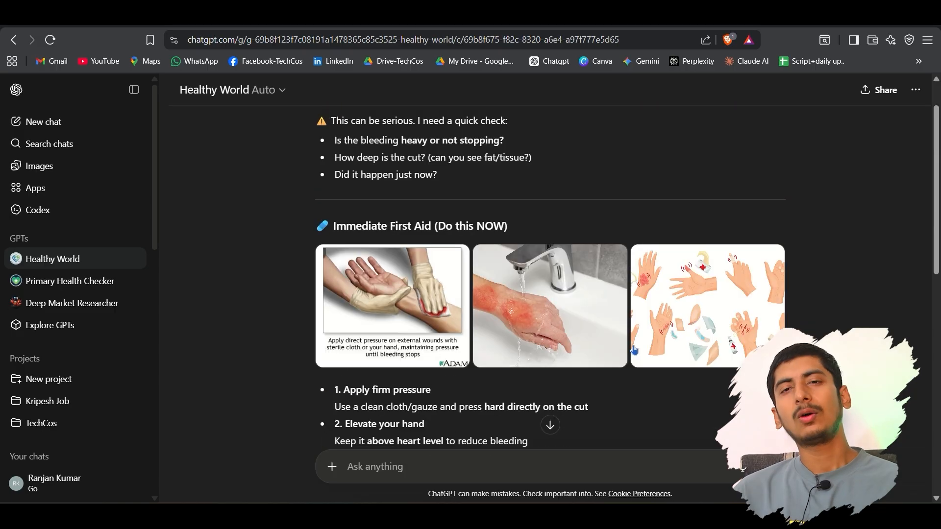
{"action": "scroll", "coordinate": [634, 350], "scroll_direction": "down", "scroll_amount": 3}
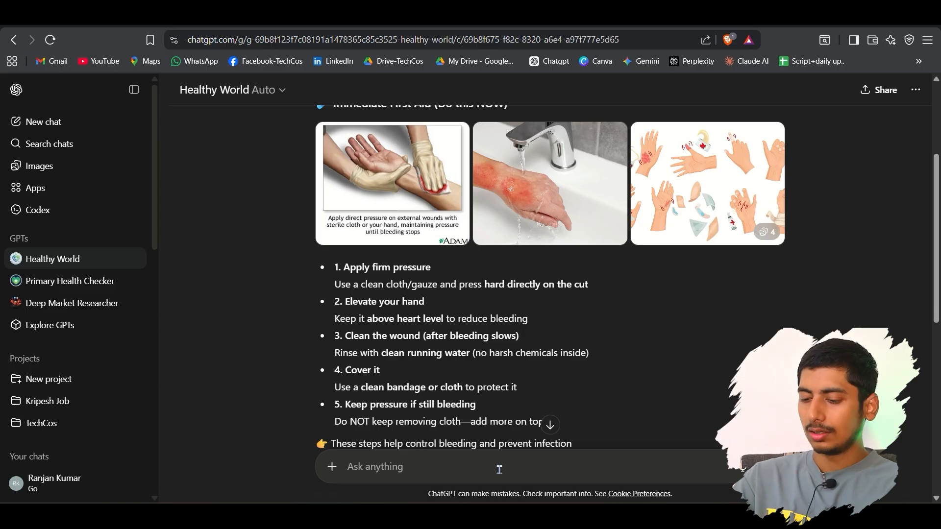
Test the GPT with an off-topic question by sending "Who is the pm of india".
{"action": "left_click", "coordinate": [500, 469]}
{"action": "type", "text": "Who is the"}
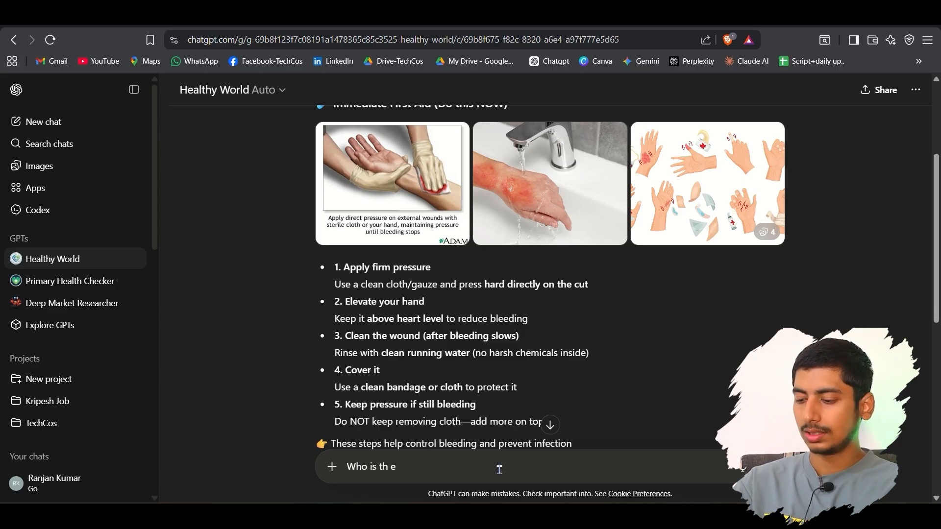
{"action": "type", "text": " pm of ind"}
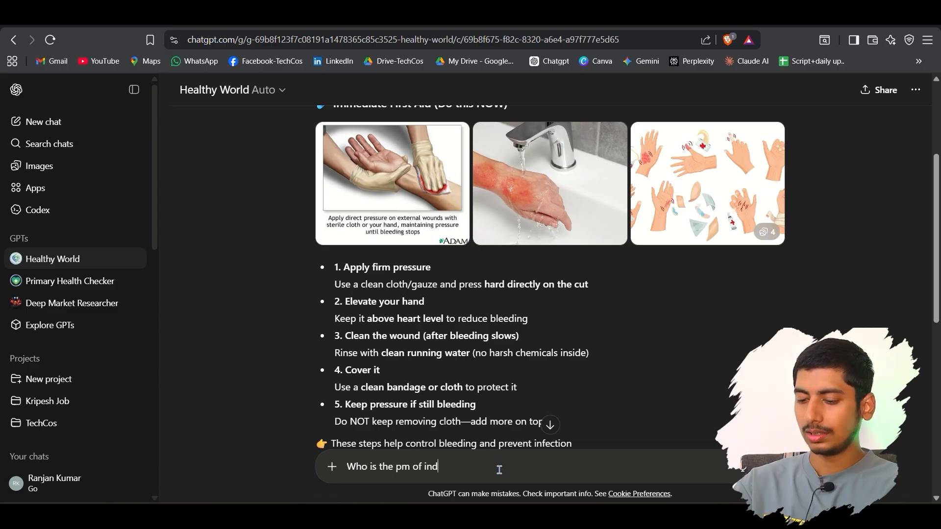
{"action": "type", "text": "ia"}
{"action": "key", "text": "Return"}
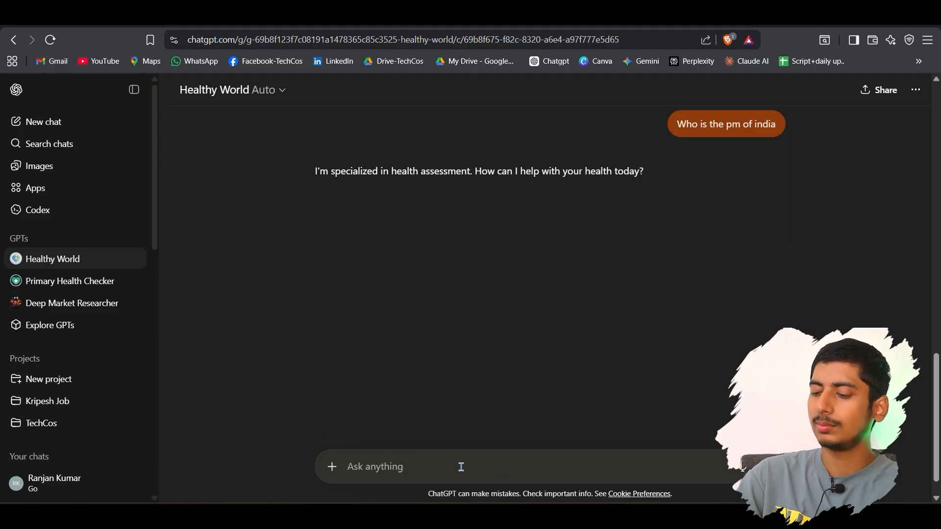
Test the emergency mode by sending the message "I have a chest pain".
{"action": "type", "text": "I hav"}
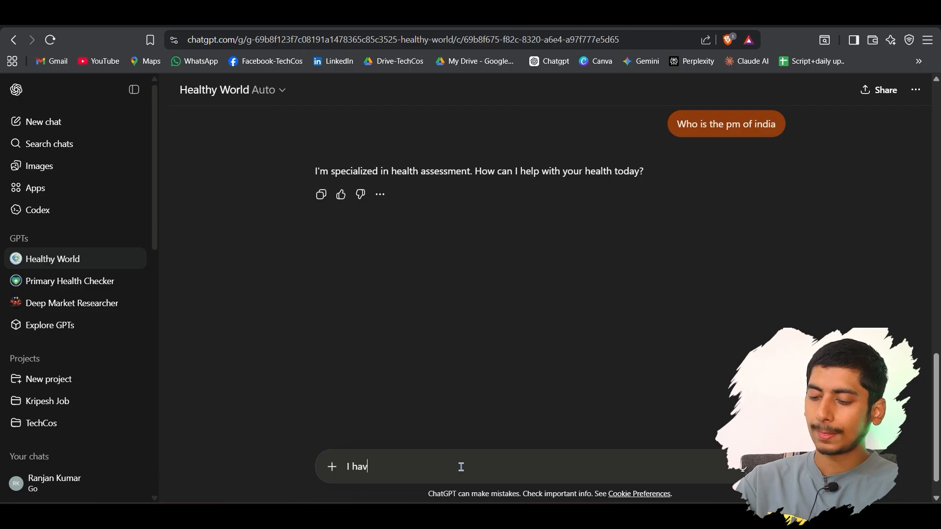
{"action": "type", "text": "e a chest"}
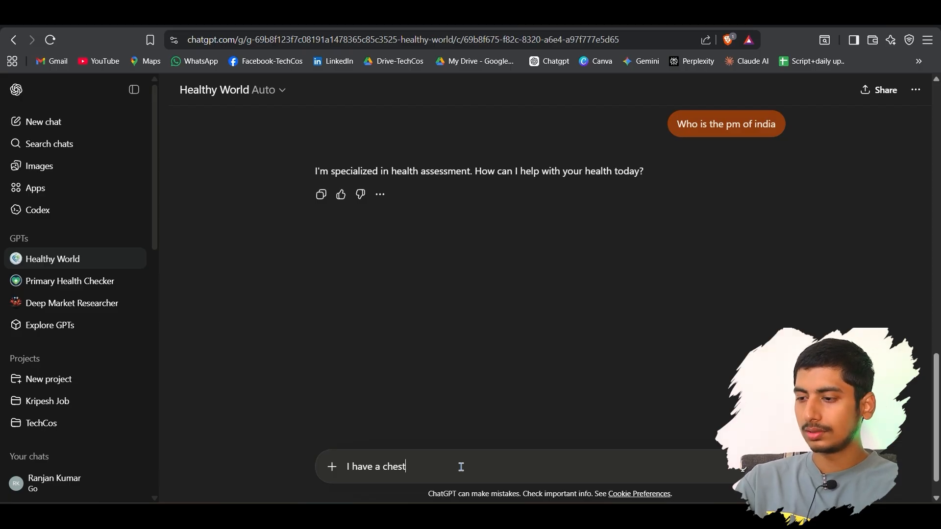
{"action": "type", "text": " pain"}
{"action": "key", "text": "Return"}
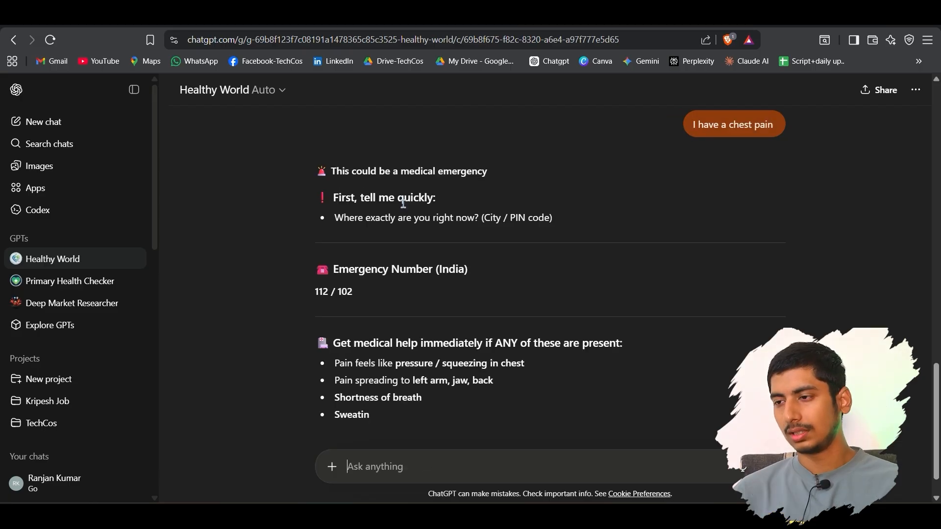
Look over the chest-pain answer and reply to its location question with "Manjari, pune".
{"action": "scroll", "coordinate": [462, 208], "scroll_direction": "down", "scroll_amount": 1}
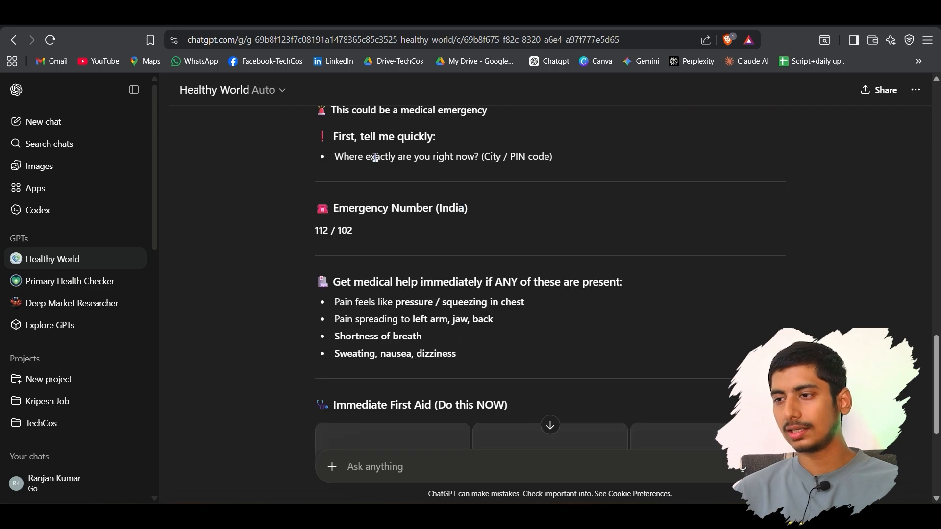
{"action": "scroll", "coordinate": [538, 204], "scroll_direction": "down", "scroll_amount": 1}
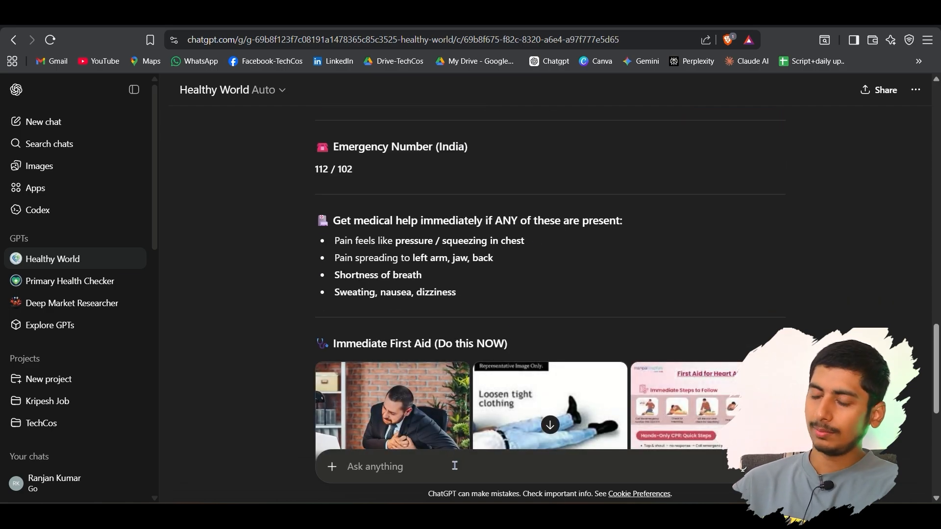
{"action": "type", "text": "Manja"}
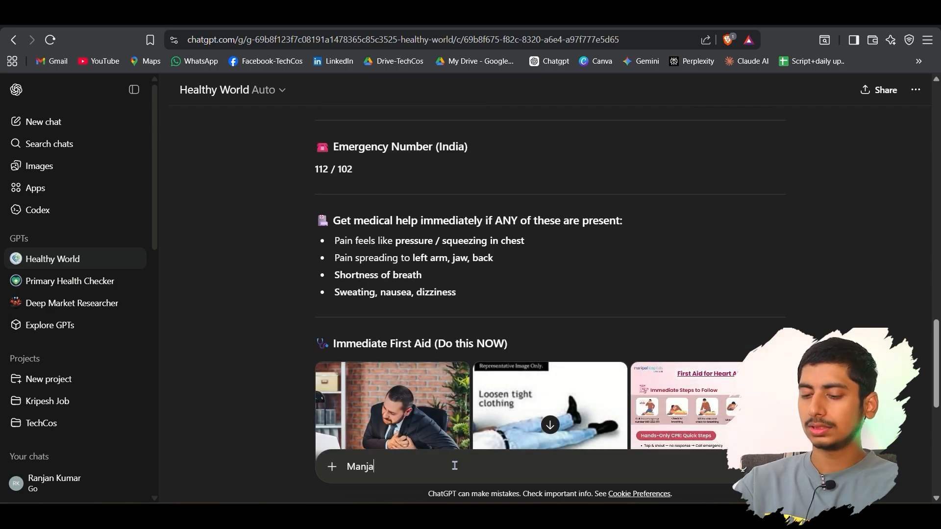
{"action": "type", "text": "ri, pune"}
{"action": "key", "text": "Return"}
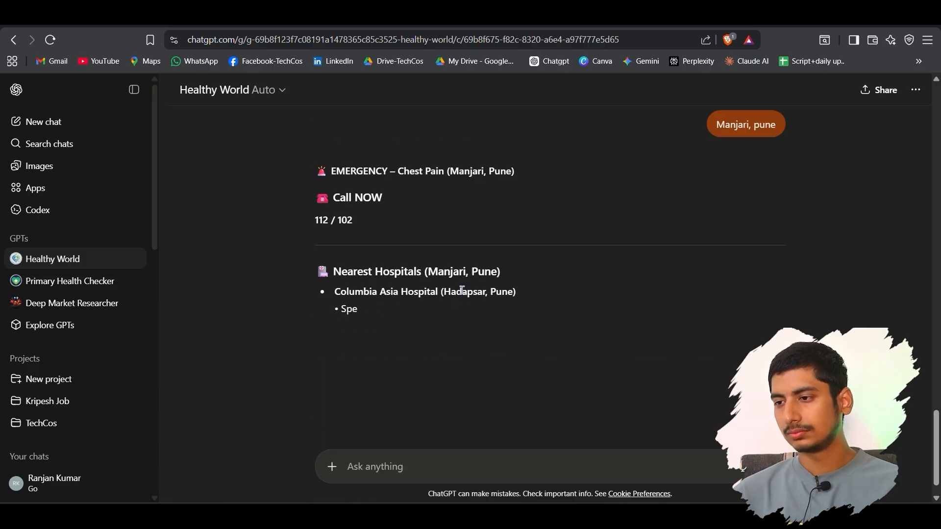
Review the emergency numbers and the nearest hospitals suggested for Manjari, Pune, including their specialists and distances.
{"action": "scroll", "coordinate": [433, 223], "scroll_direction": "down", "scroll_amount": 1}
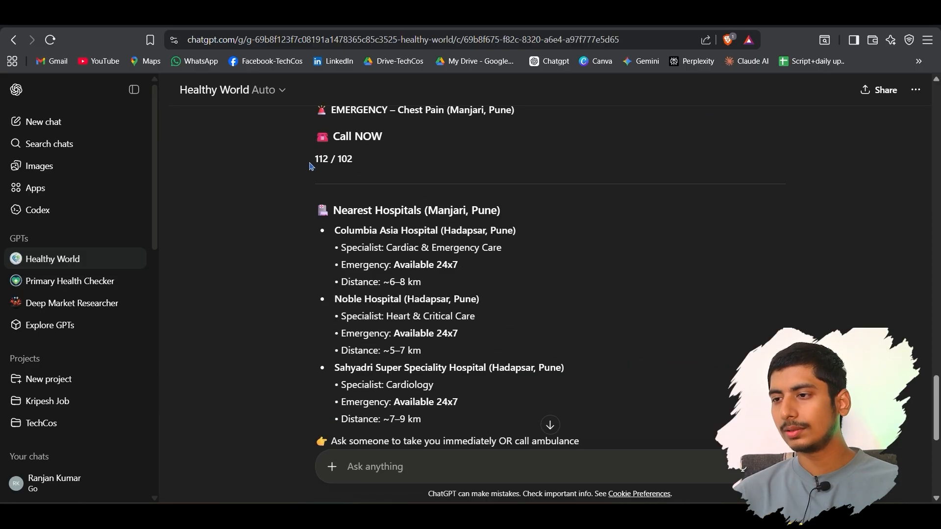
{"action": "left_click_drag", "start_coordinate": [309, 163], "coordinate": [425, 162]}
{"action": "left_click", "coordinate": [425, 162]}
{"action": "left_click_drag", "start_coordinate": [295, 163], "coordinate": [416, 161]}
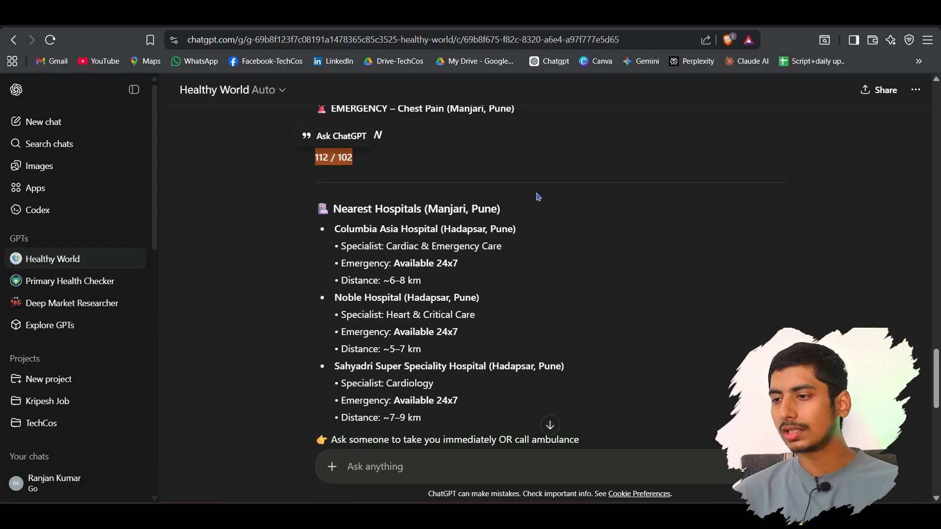
{"action": "scroll", "coordinate": [536, 196], "scroll_direction": "down", "scroll_amount": 1}
{"action": "left_click", "coordinate": [337, 170]}
{"action": "left_click_drag", "start_coordinate": [347, 238], "coordinate": [480, 239]}
{"action": "left_click_drag", "start_coordinate": [334, 306], "coordinate": [616, 313]}
{"action": "scroll", "coordinate": [617, 313], "scroll_direction": "down", "scroll_amount": 4}
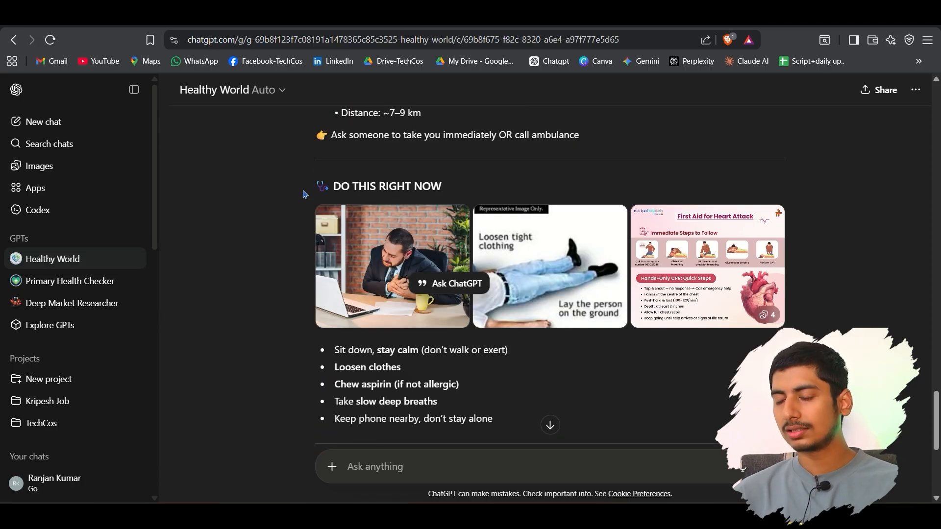
Review the immediate first-aid advice and the follow-up questions in the Manjari emergency answer.
{"action": "left_click_drag", "start_coordinate": [303, 194], "coordinate": [483, 199]}
{"action": "left_click", "coordinate": [479, 198]}
{"action": "scroll", "coordinate": [480, 198], "scroll_direction": "down", "scroll_amount": 4}
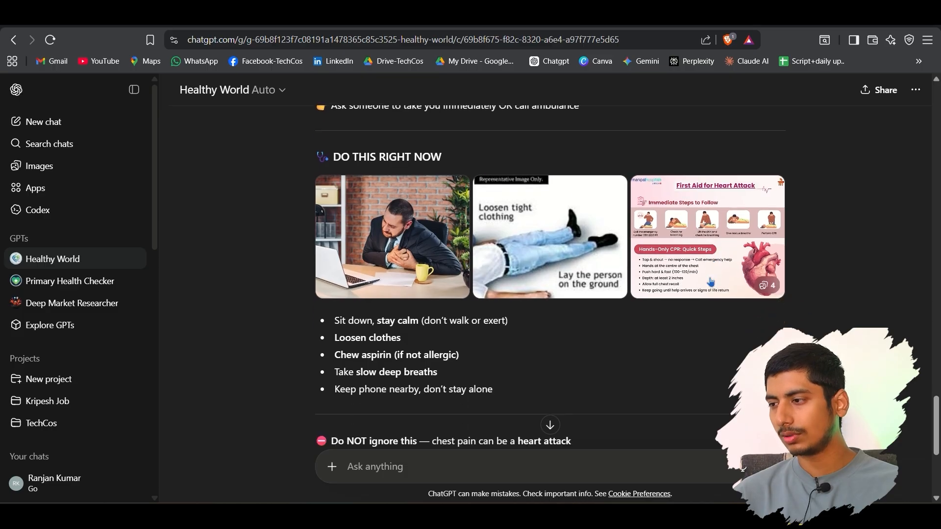
{"action": "left_click_drag", "start_coordinate": [572, 234], "coordinate": [534, 235]}
{"action": "left_click", "coordinate": [548, 228]}
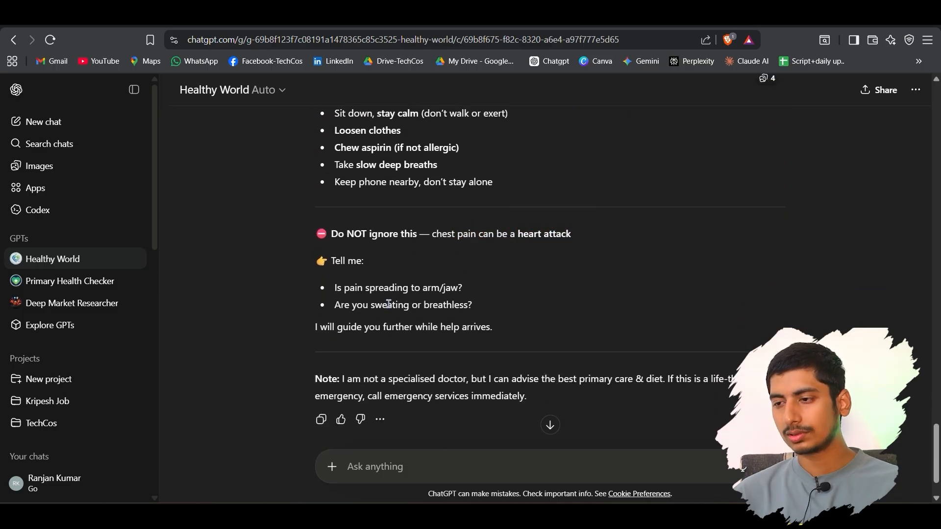
{"action": "left_click_drag", "start_coordinate": [334, 288], "coordinate": [486, 308]}
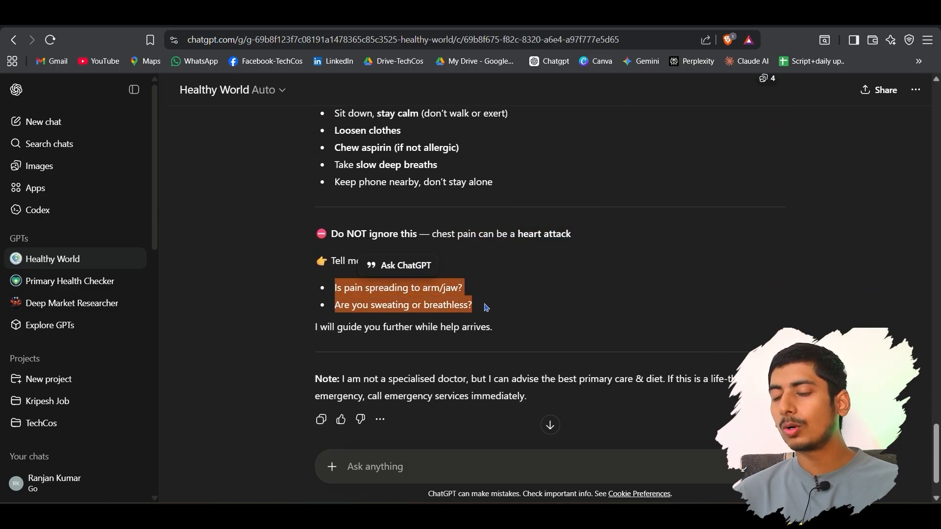
{"action": "scroll", "coordinate": [741, 330], "scroll_direction": "up", "scroll_amount": 8}
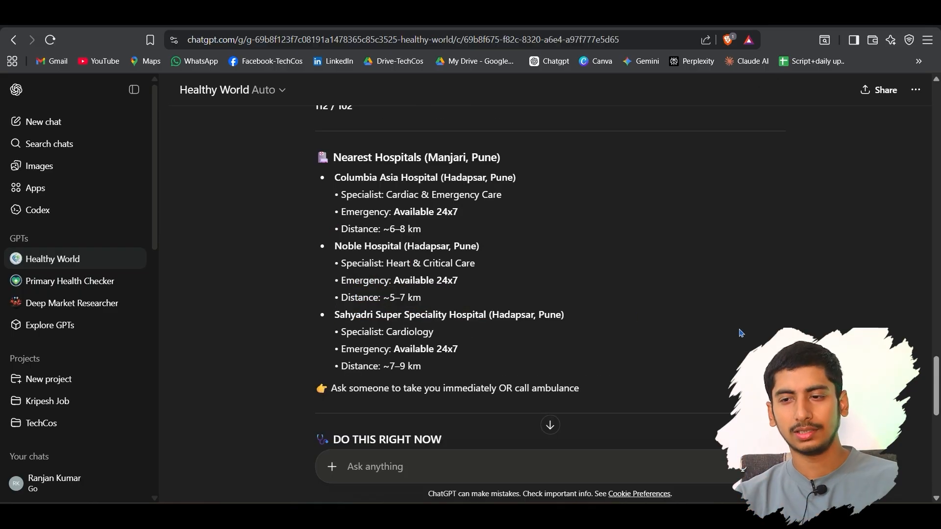